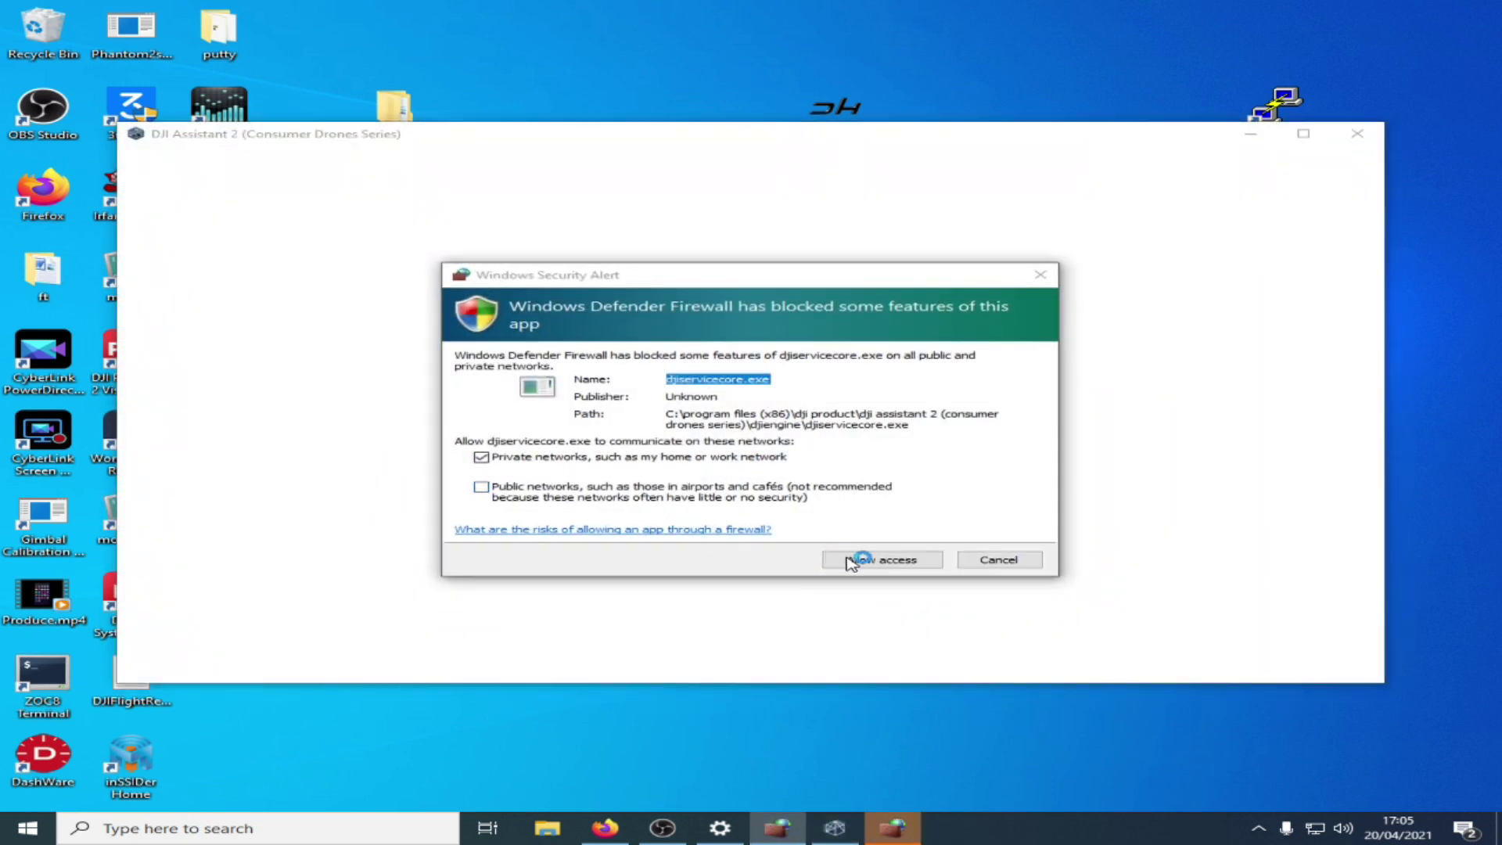
Allow the DJI service through the firewall, accept the terms and privacy policy, and decline product improvement.
click(873, 559)
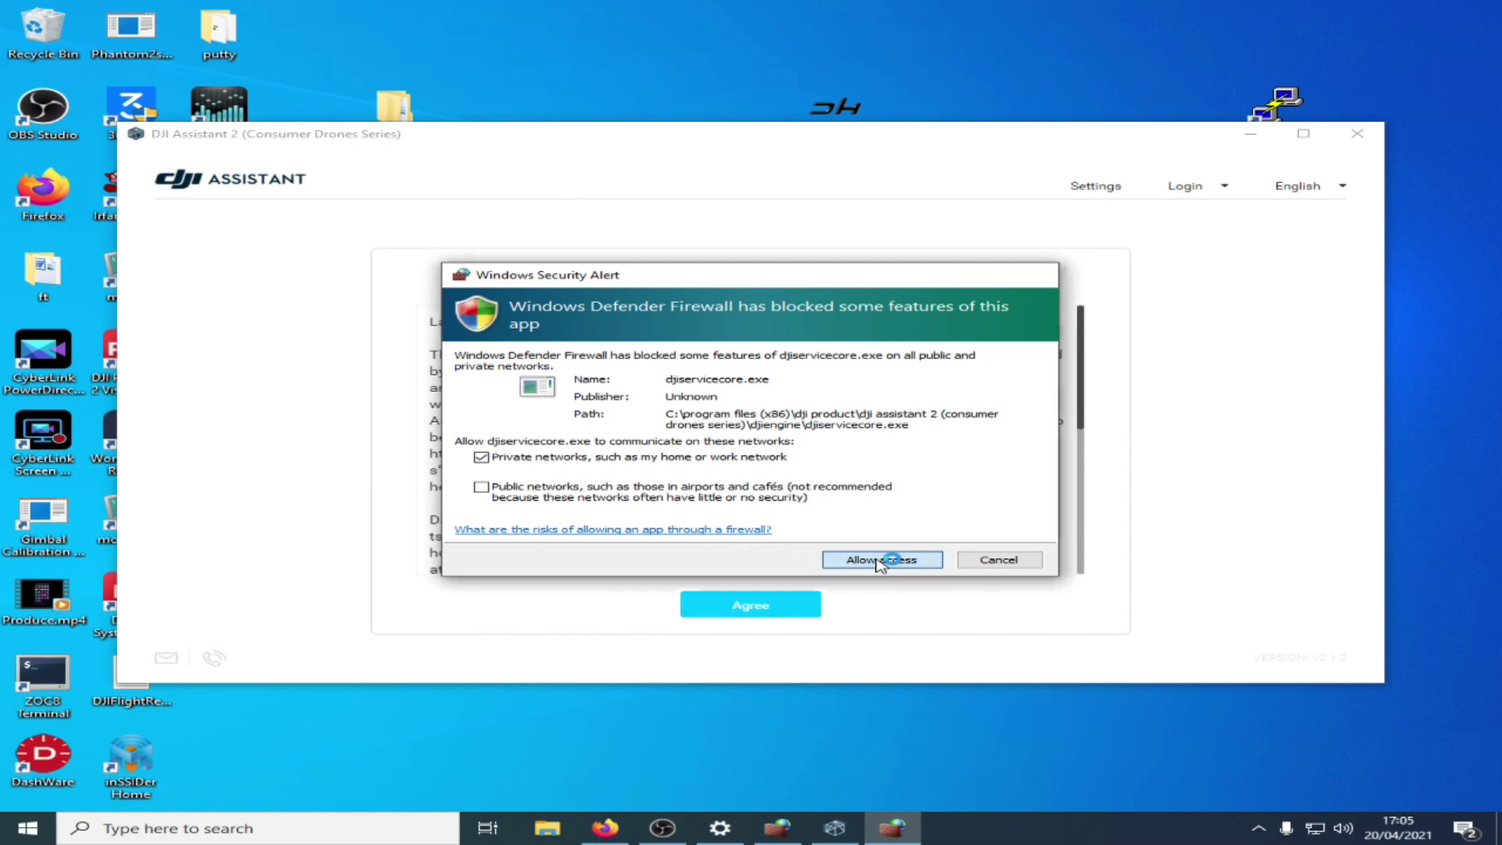
click(765, 610)
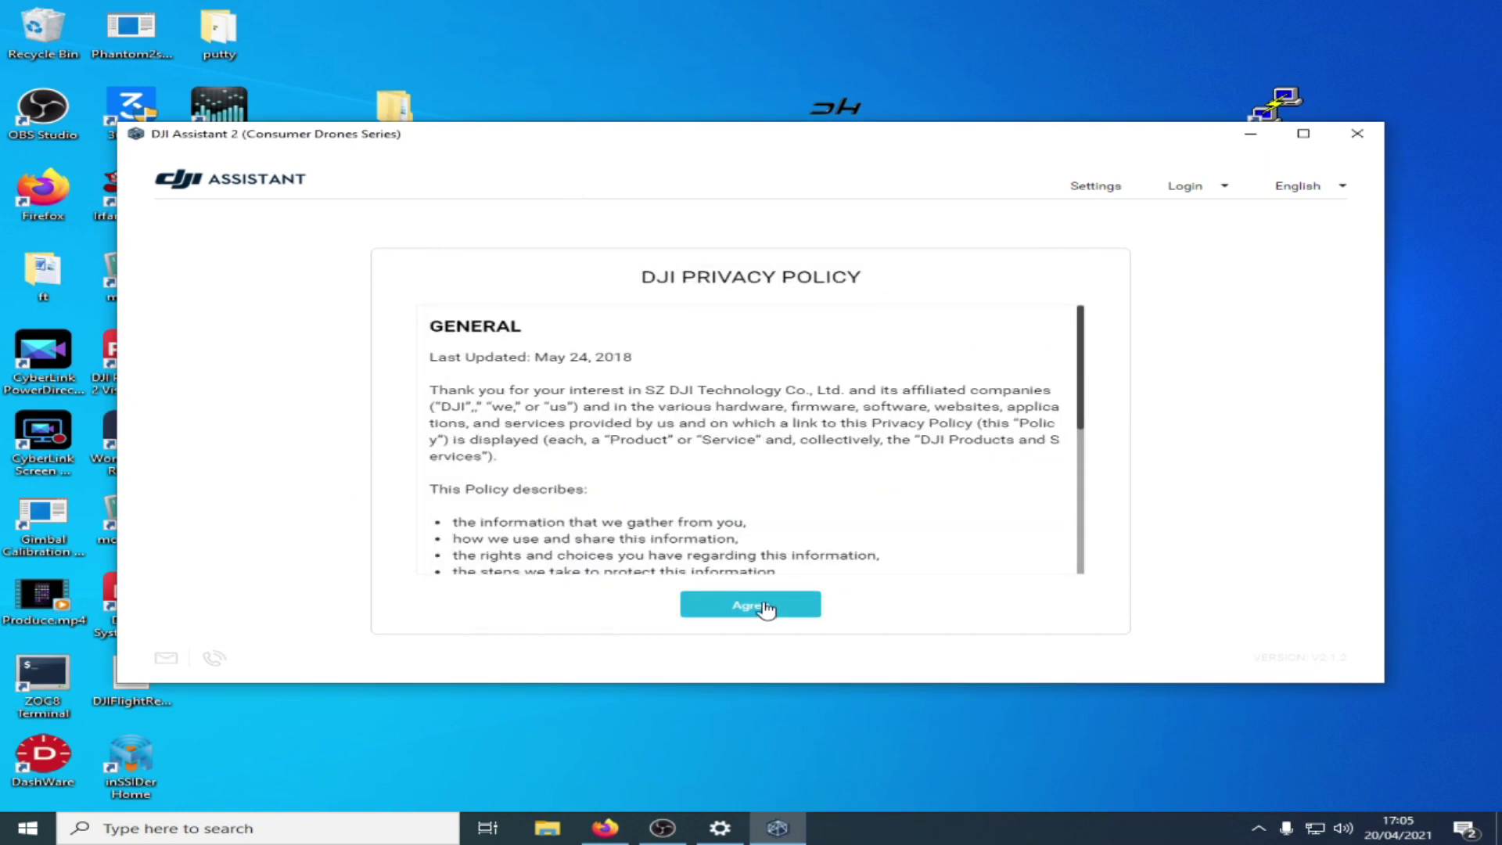
click(765, 610)
click(765, 610)
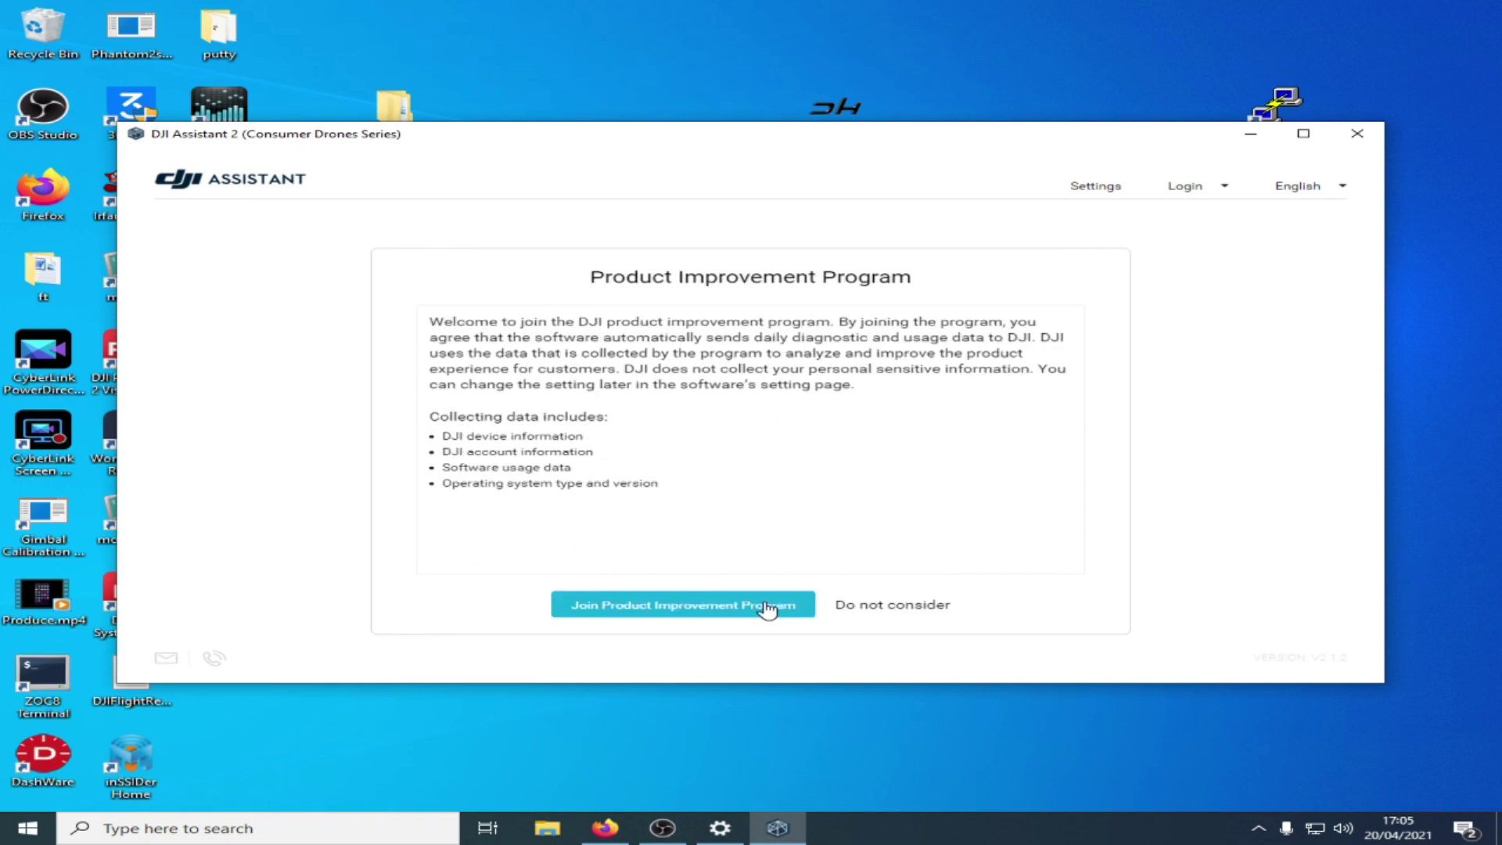
click(891, 606)
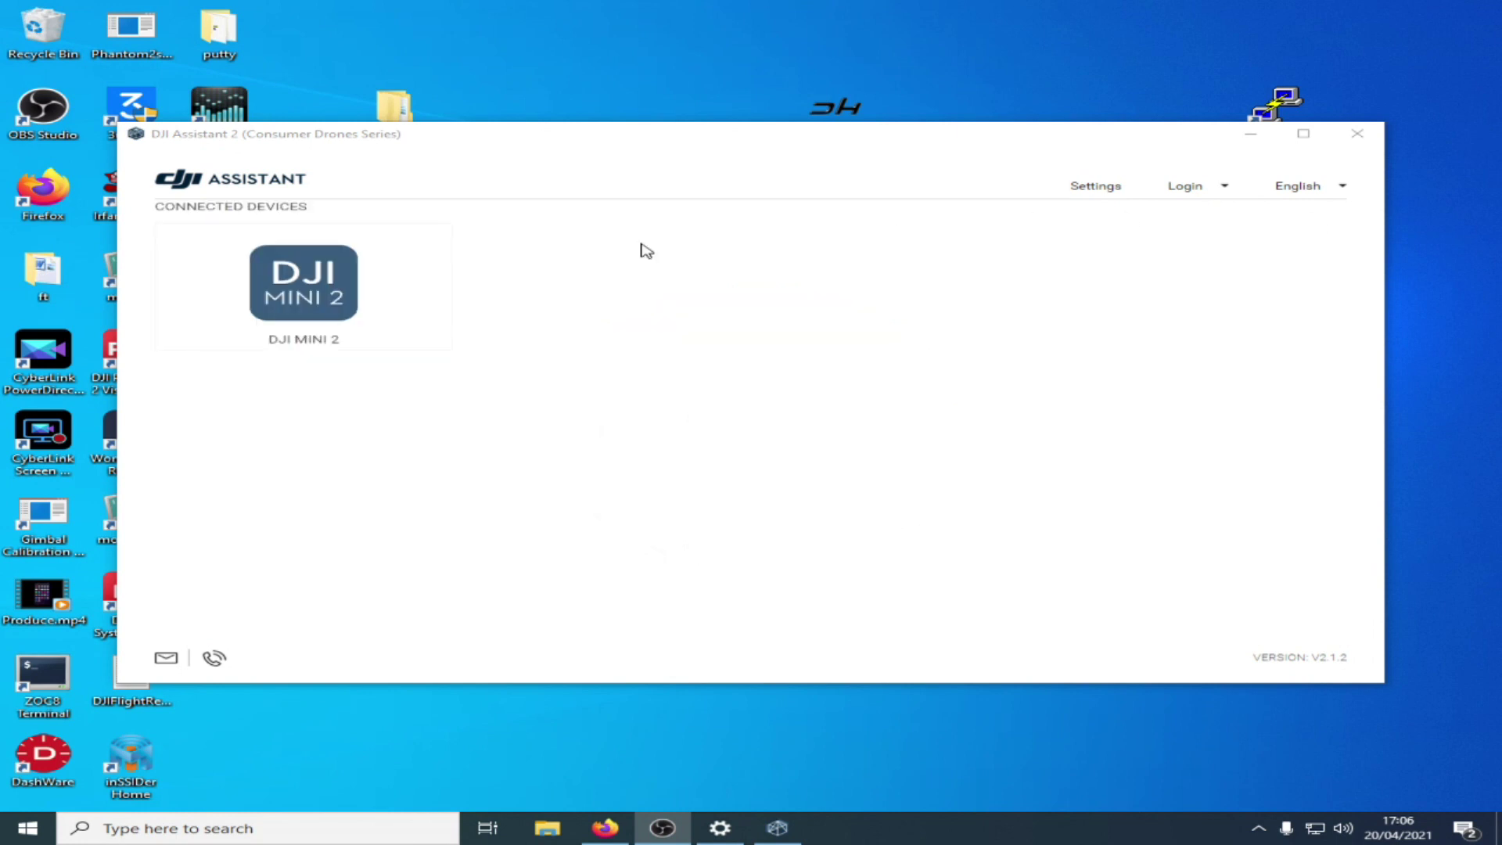
Open the DJI MINI 2 device page past the data upload warning, then quit the assistant.
click(263, 319)
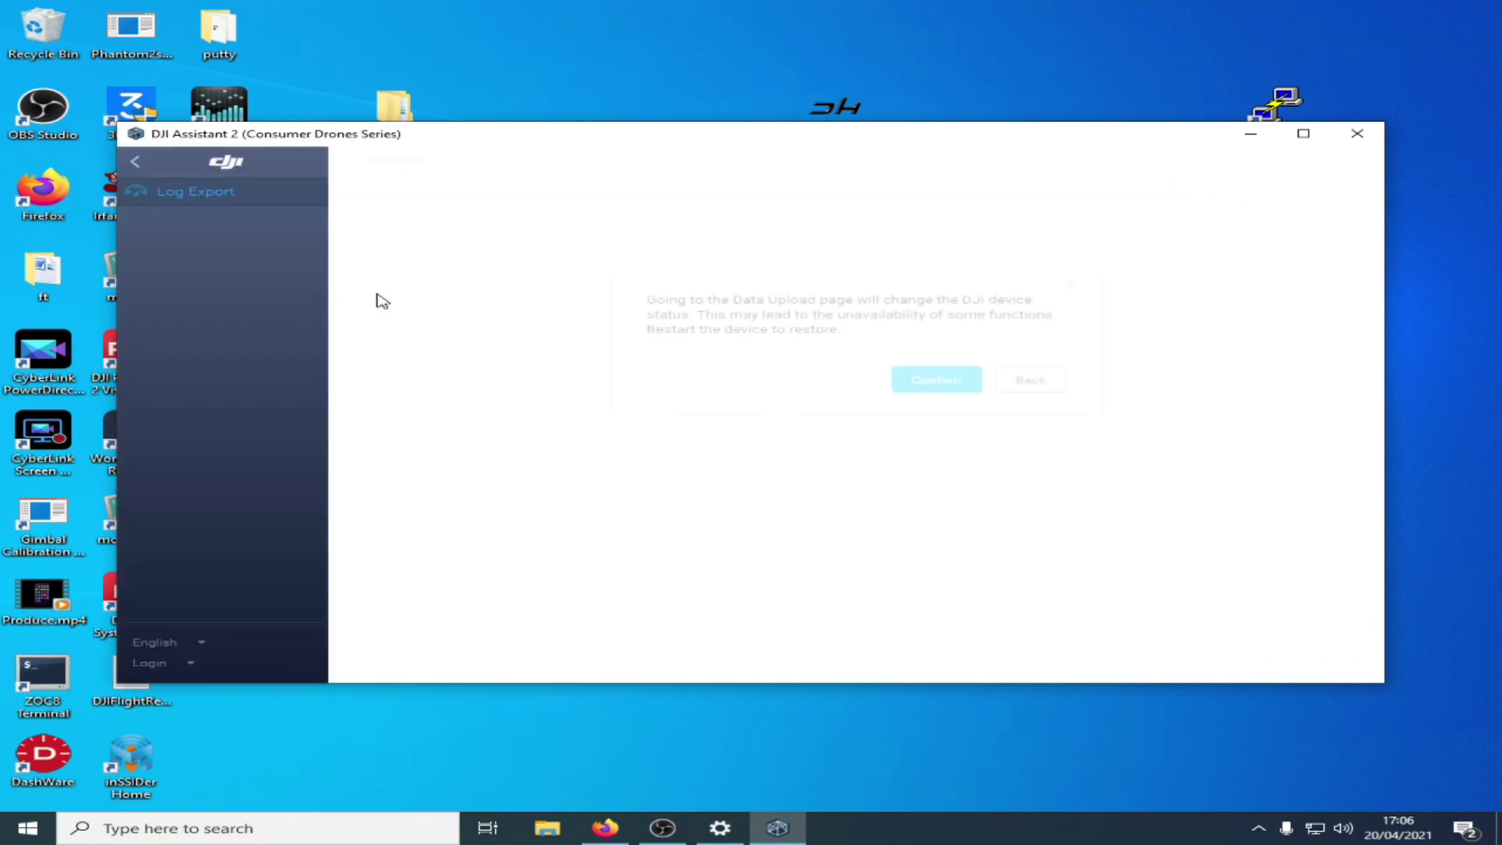
click(953, 388)
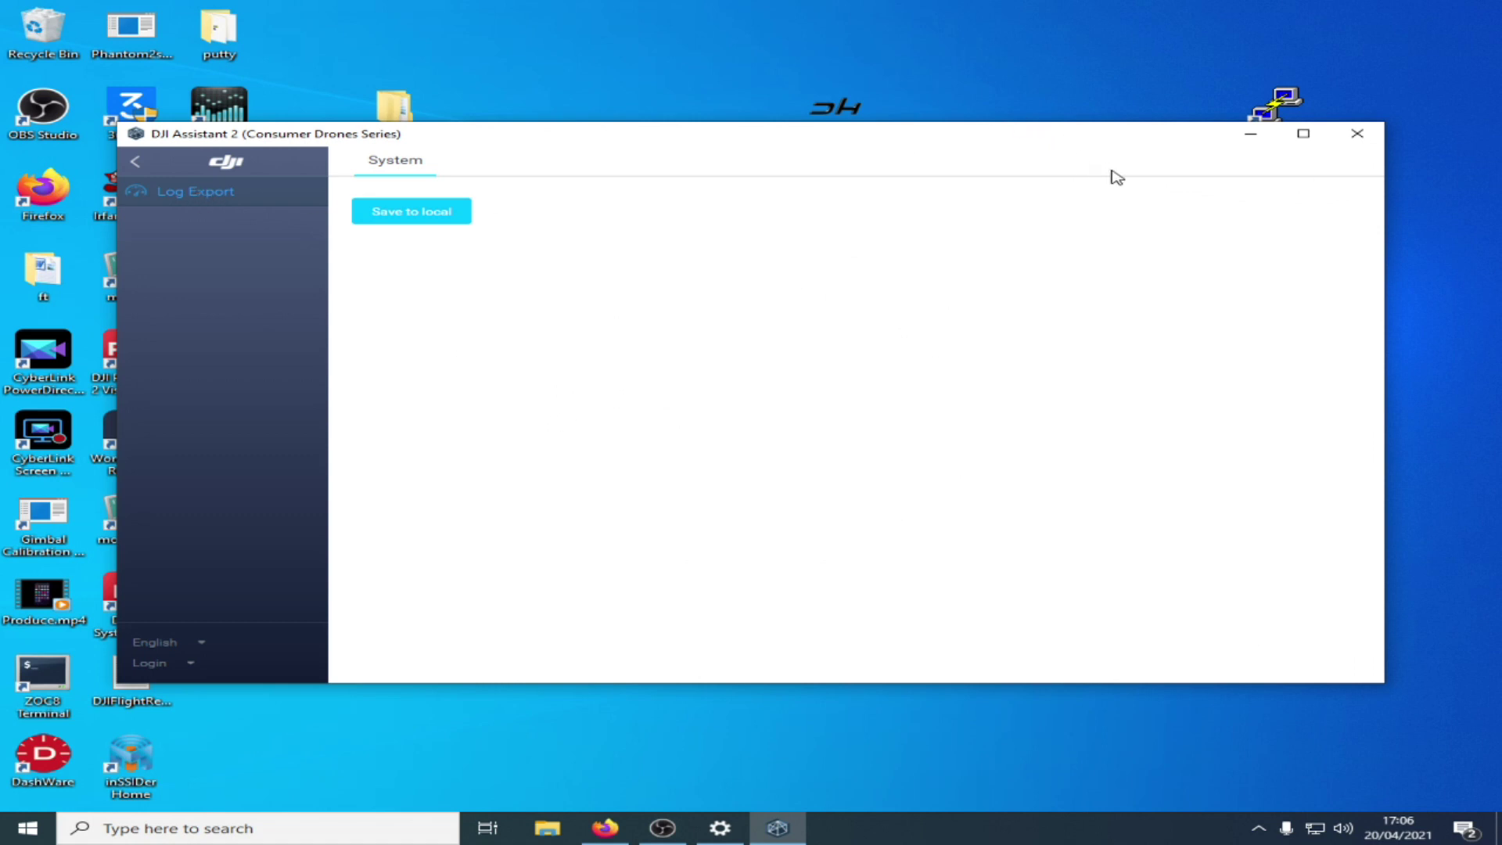
click(1358, 136)
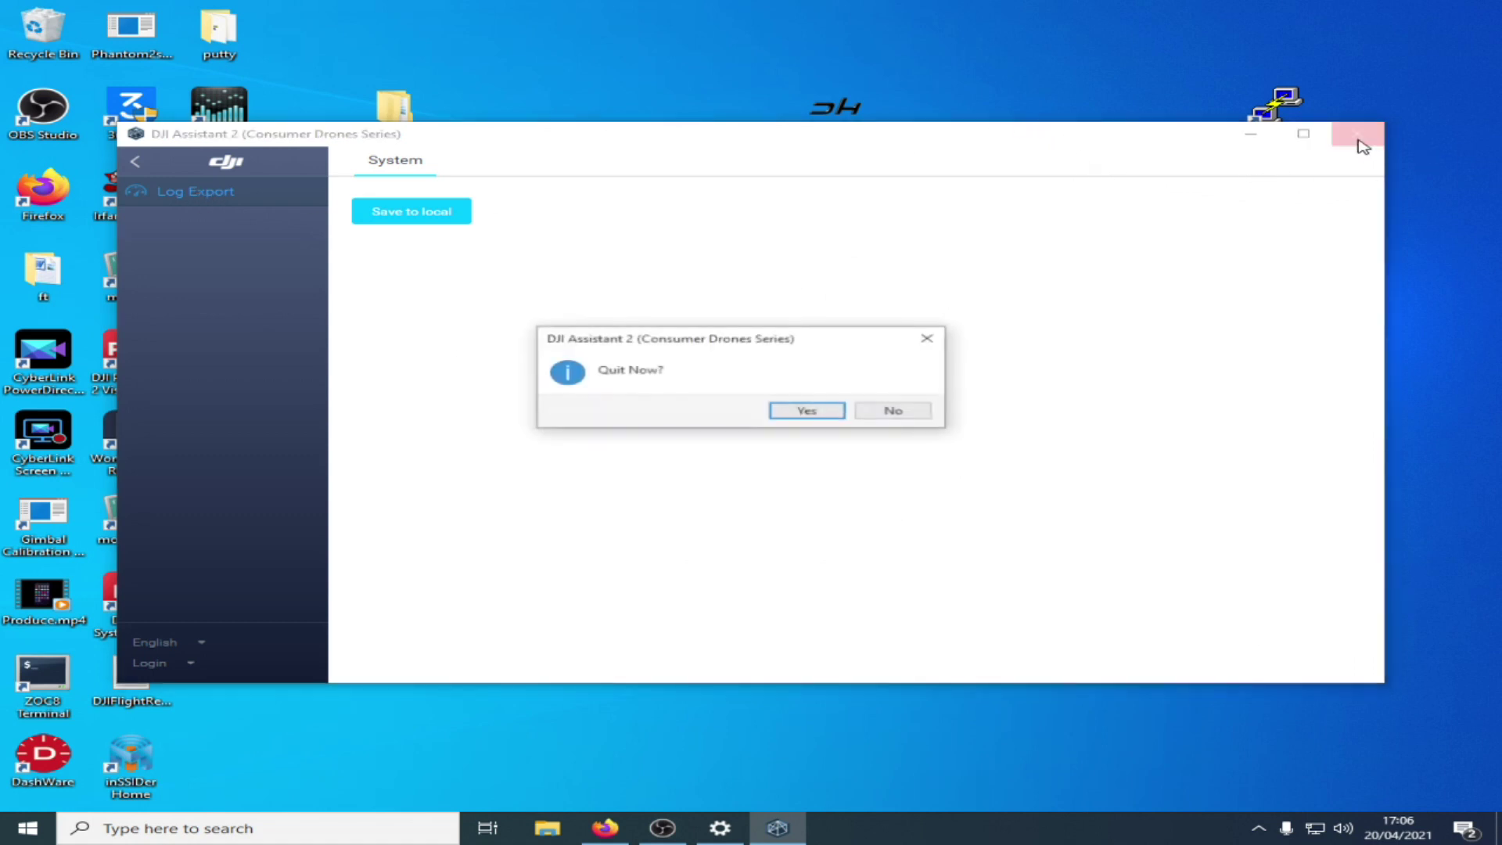
click(841, 412)
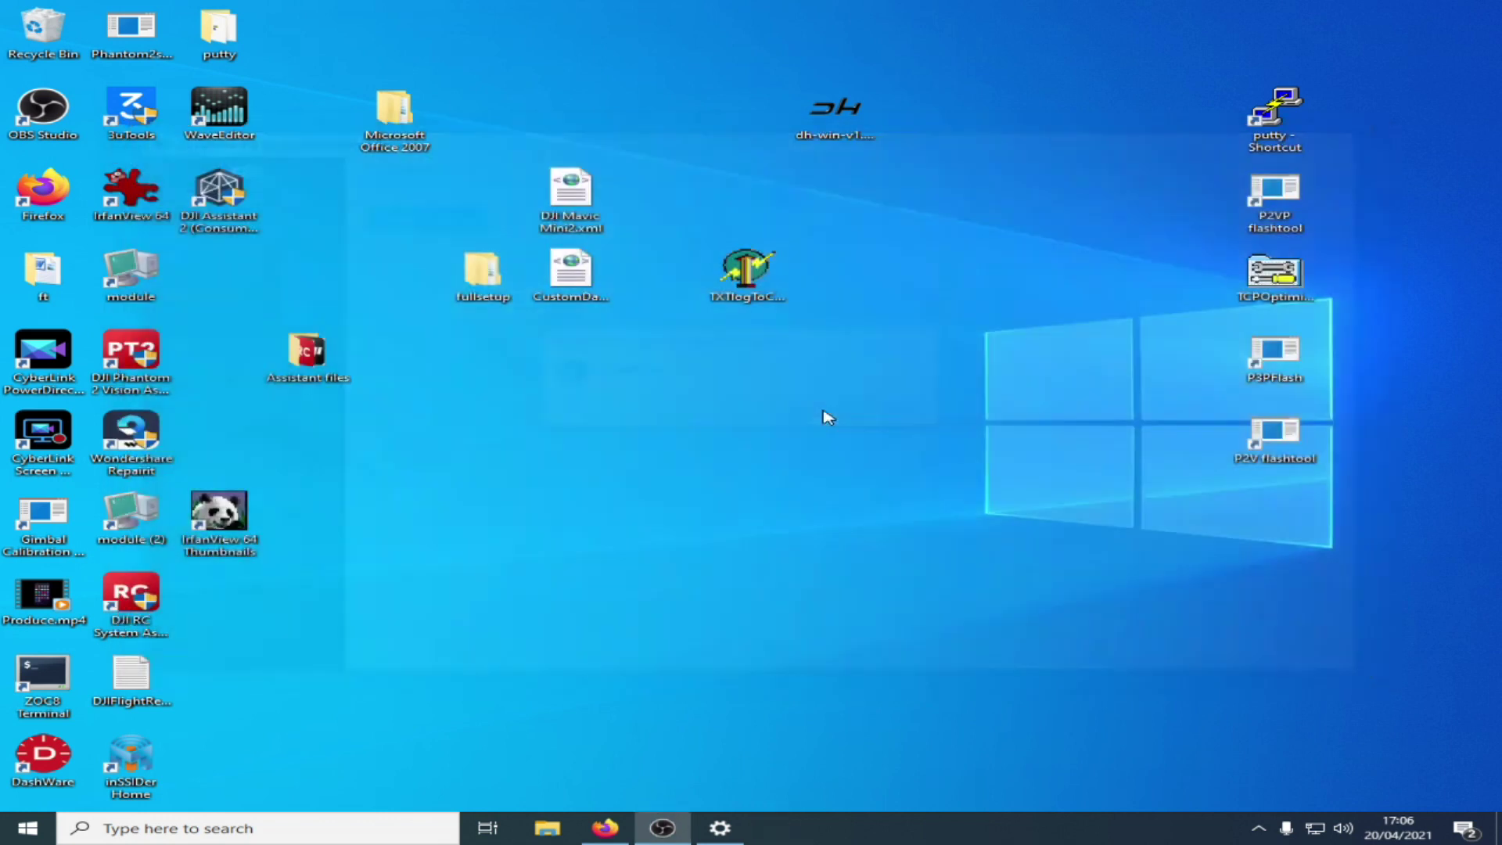
Browse maximised File Explorer to C: > Program Files (x86) > DJI Product > DJI Assistant 2 > DJIEngine and select defaultsettings.ini.
click(546, 831)
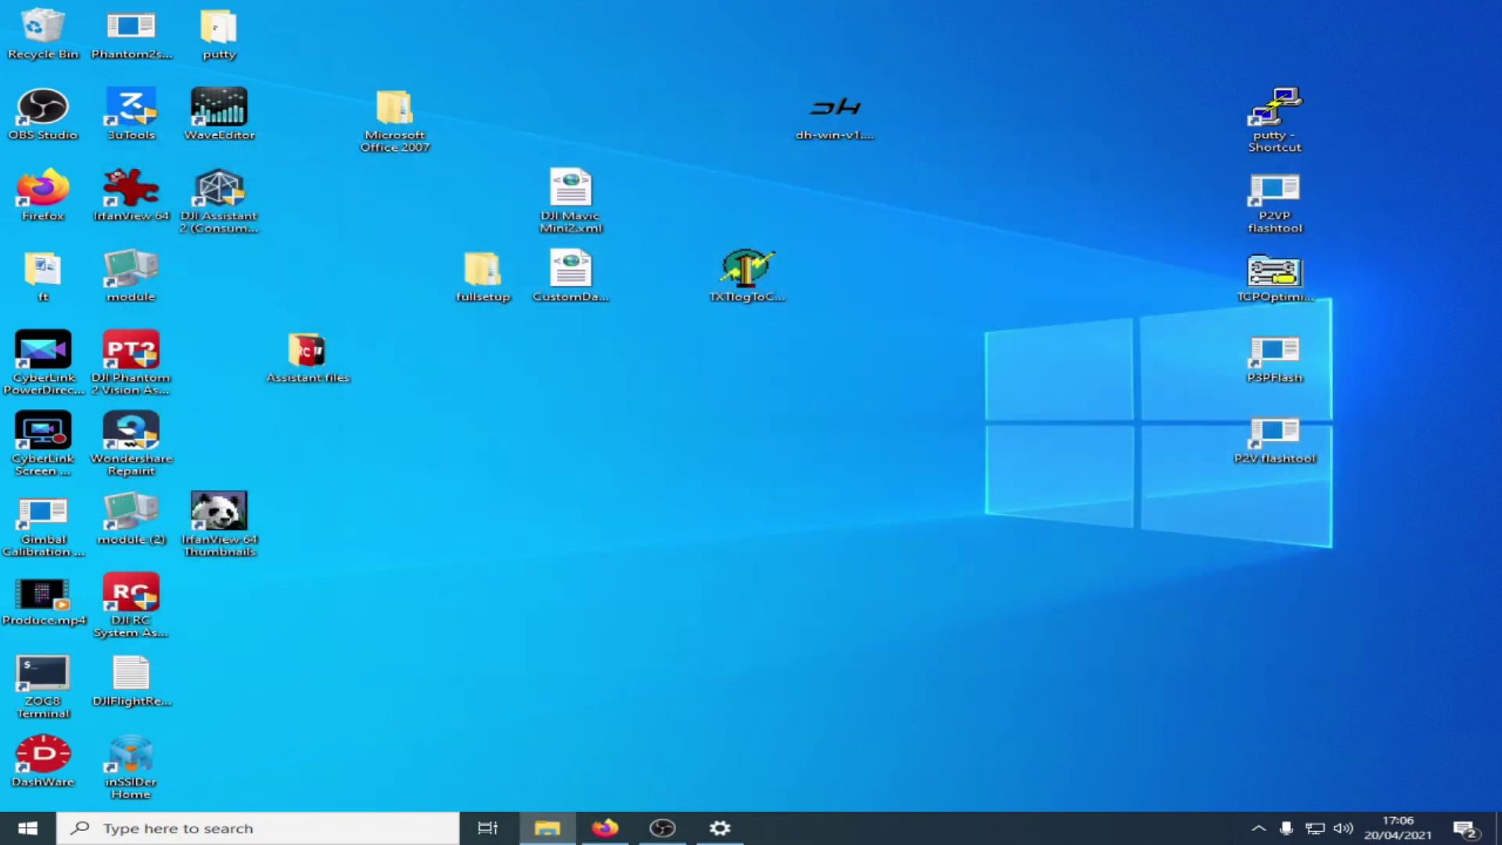
drag(1345, 66, 1046, 3)
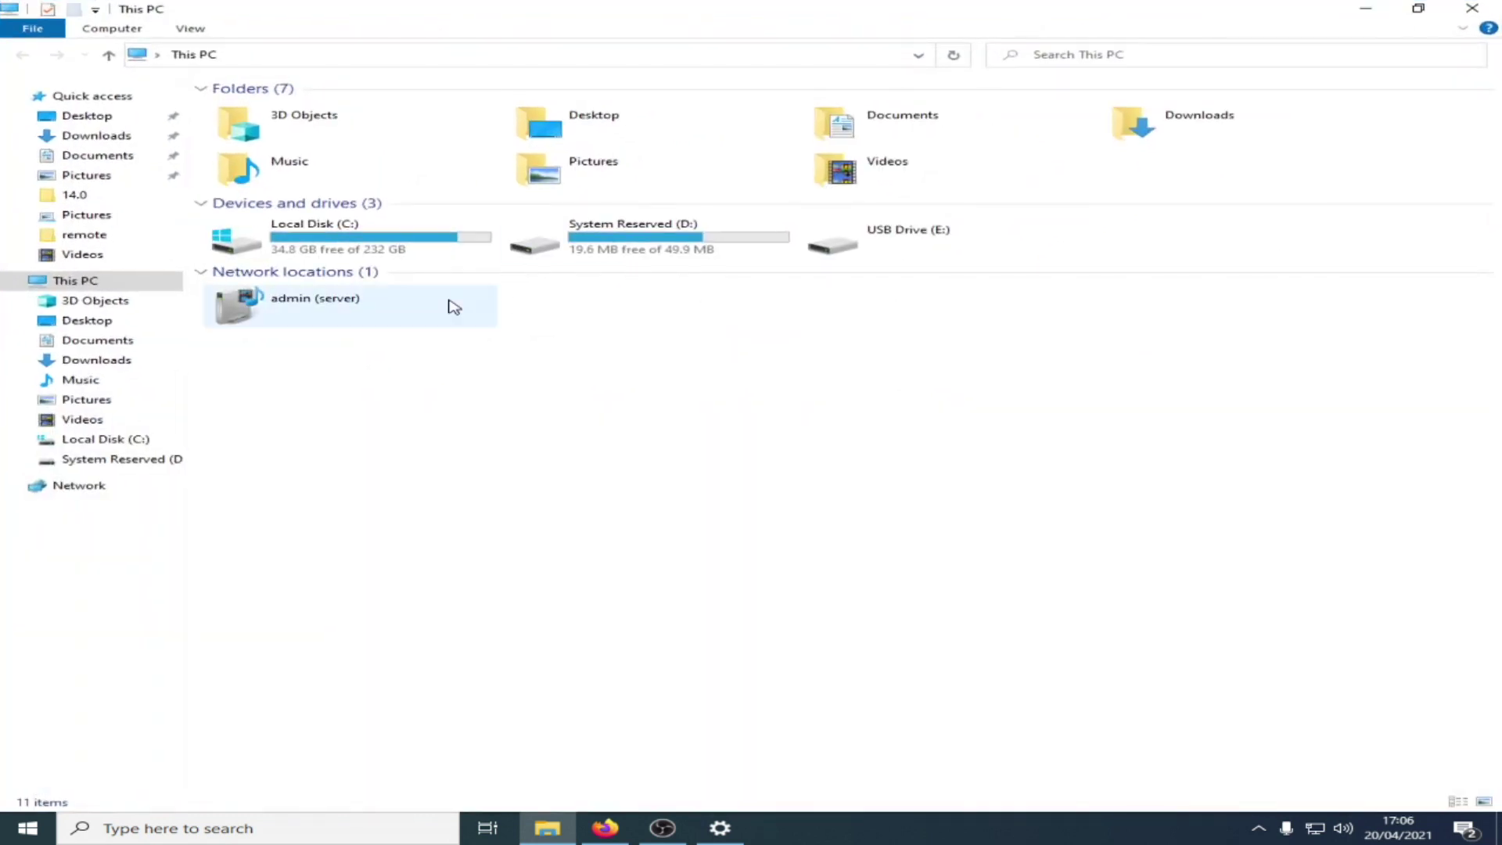
double_click(366, 246)
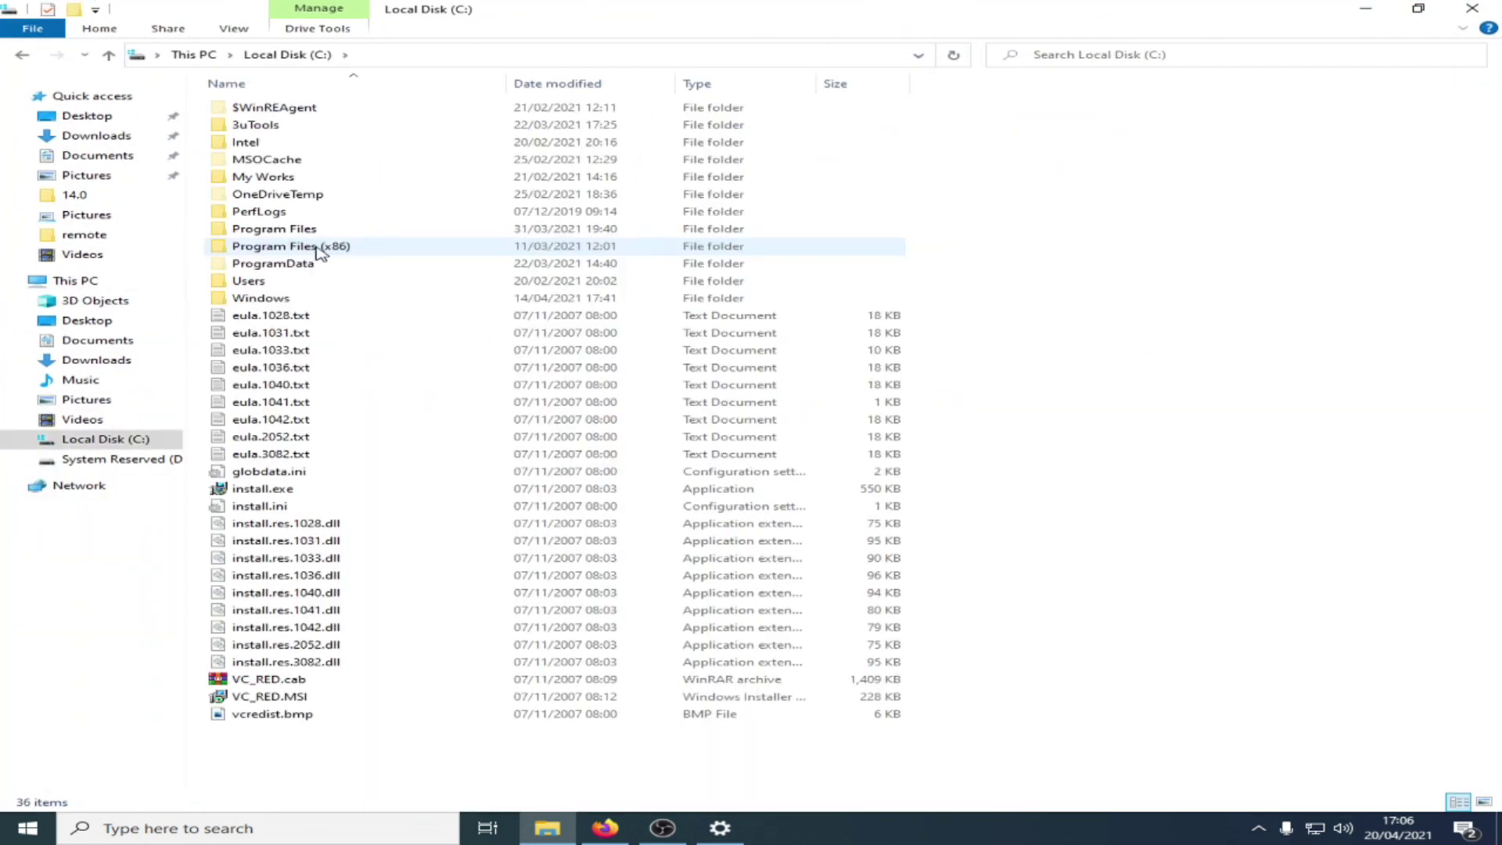
double_click(317, 247)
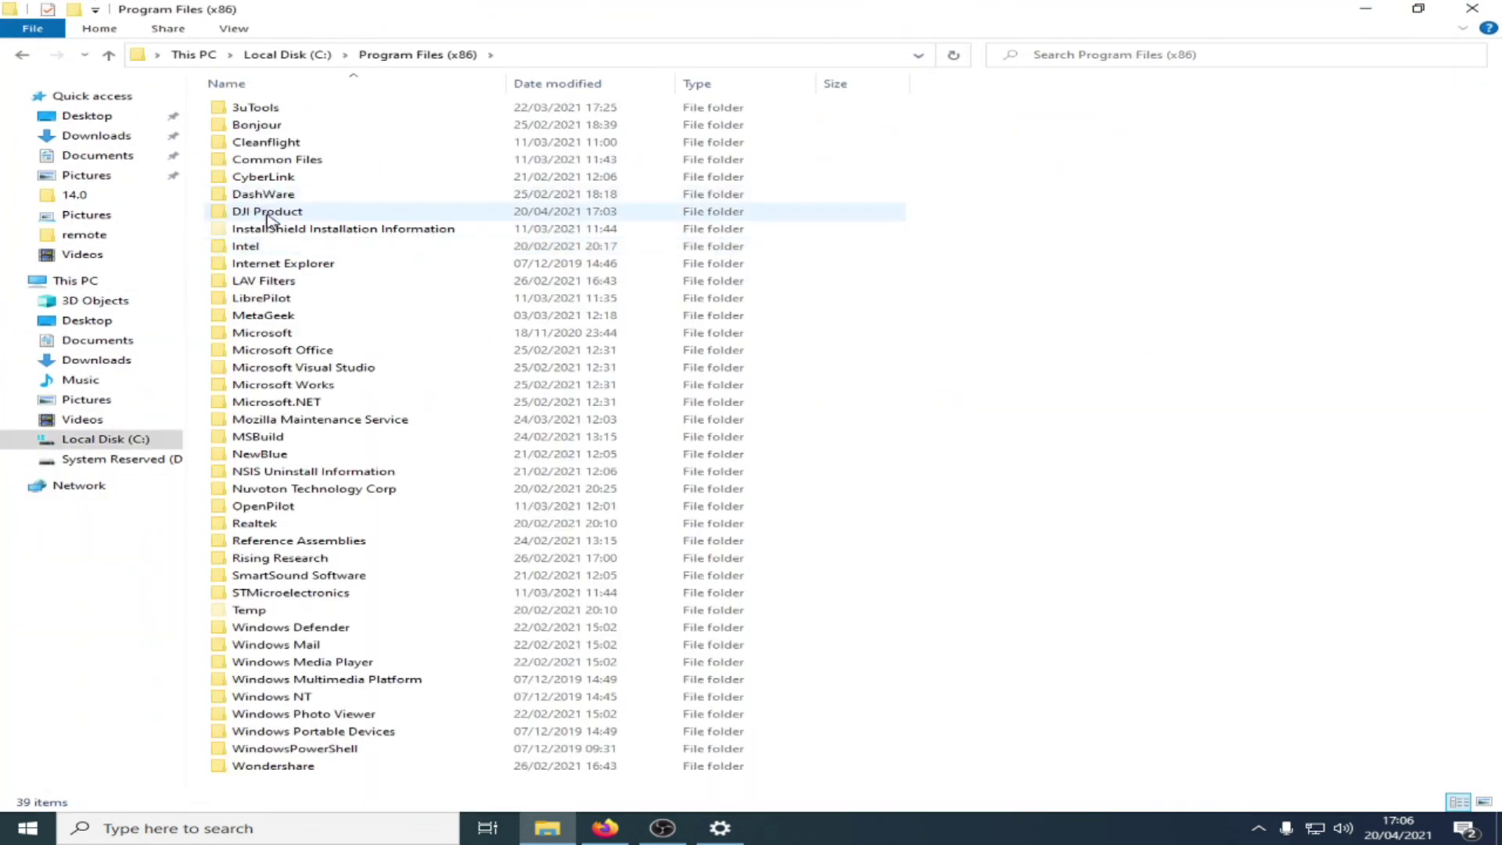
double_click(268, 211)
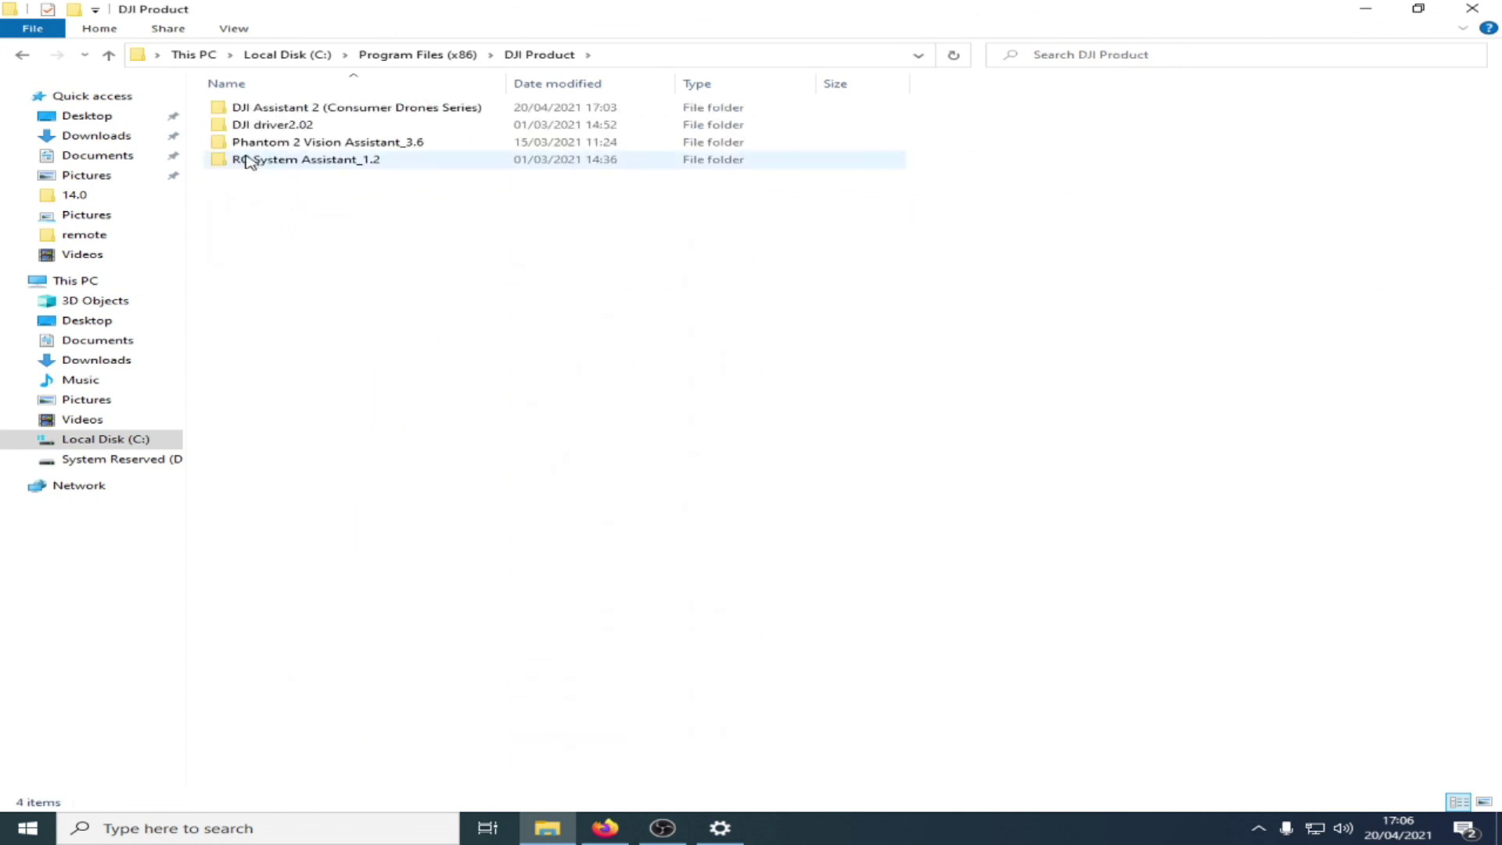
double_click(357, 114)
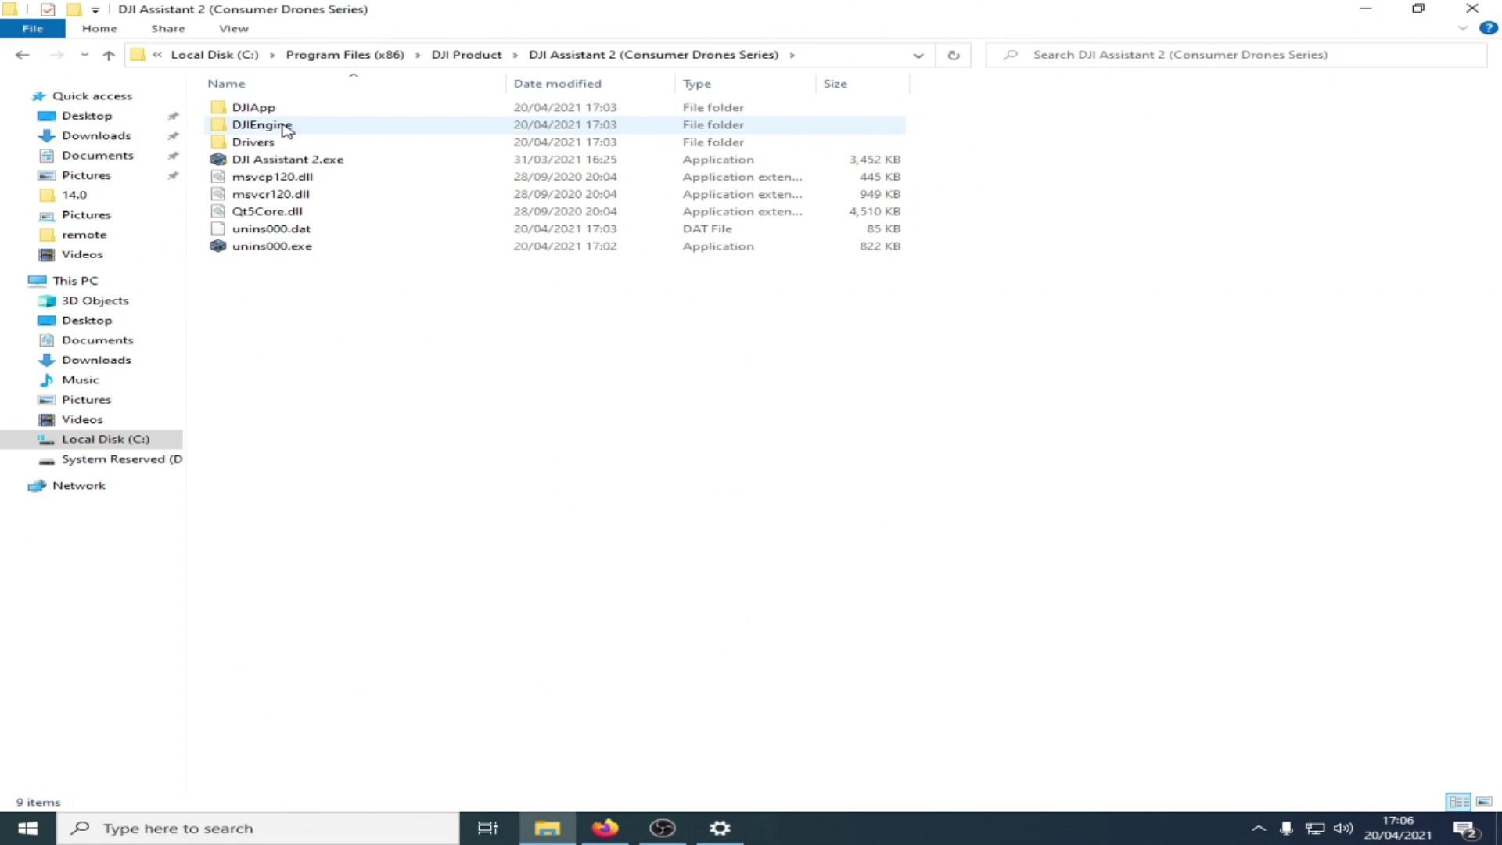
double_click(286, 127)
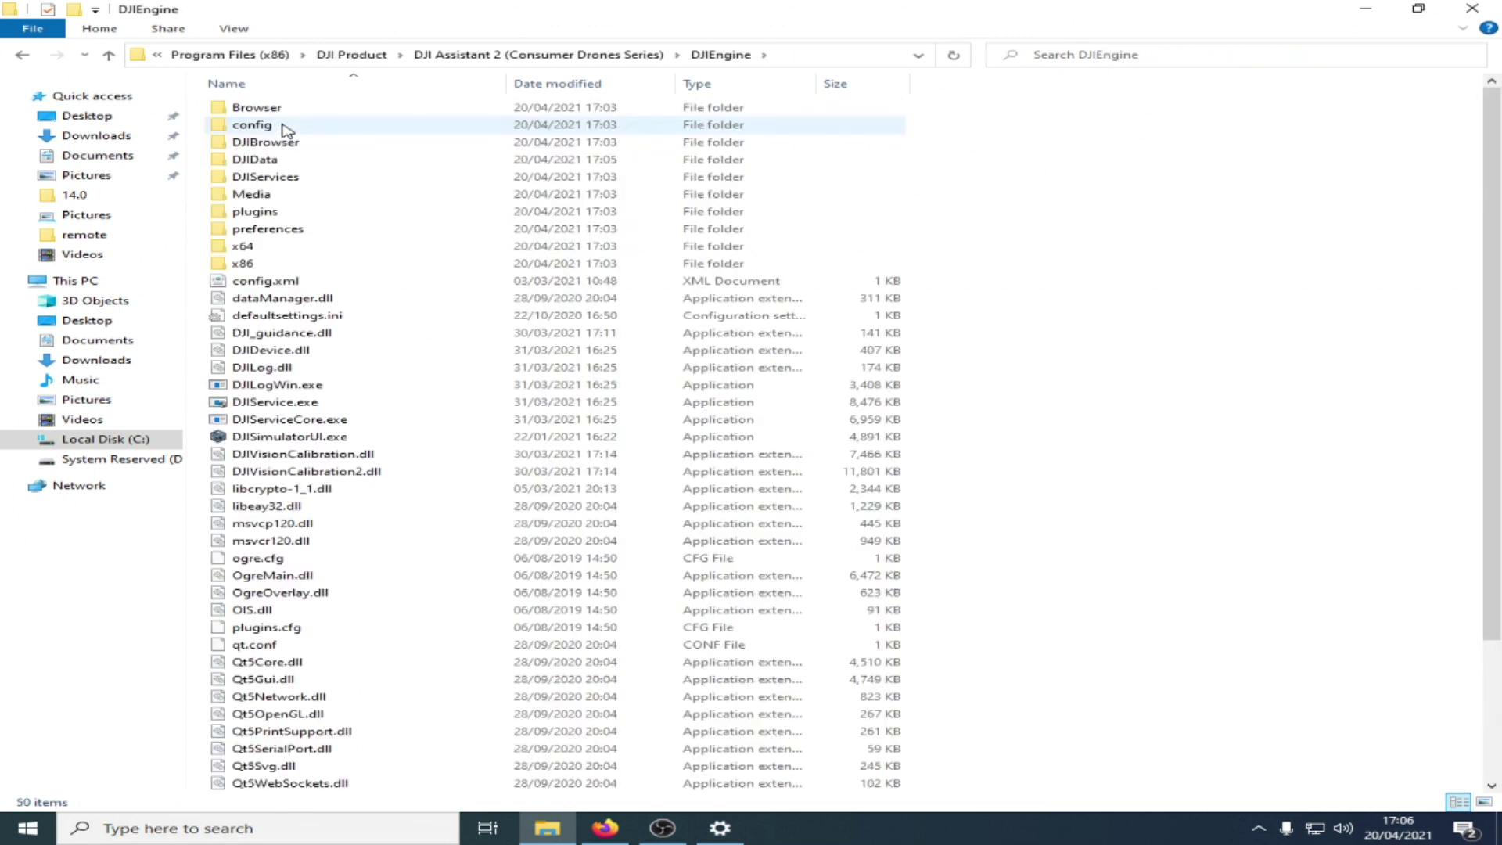
click(293, 319)
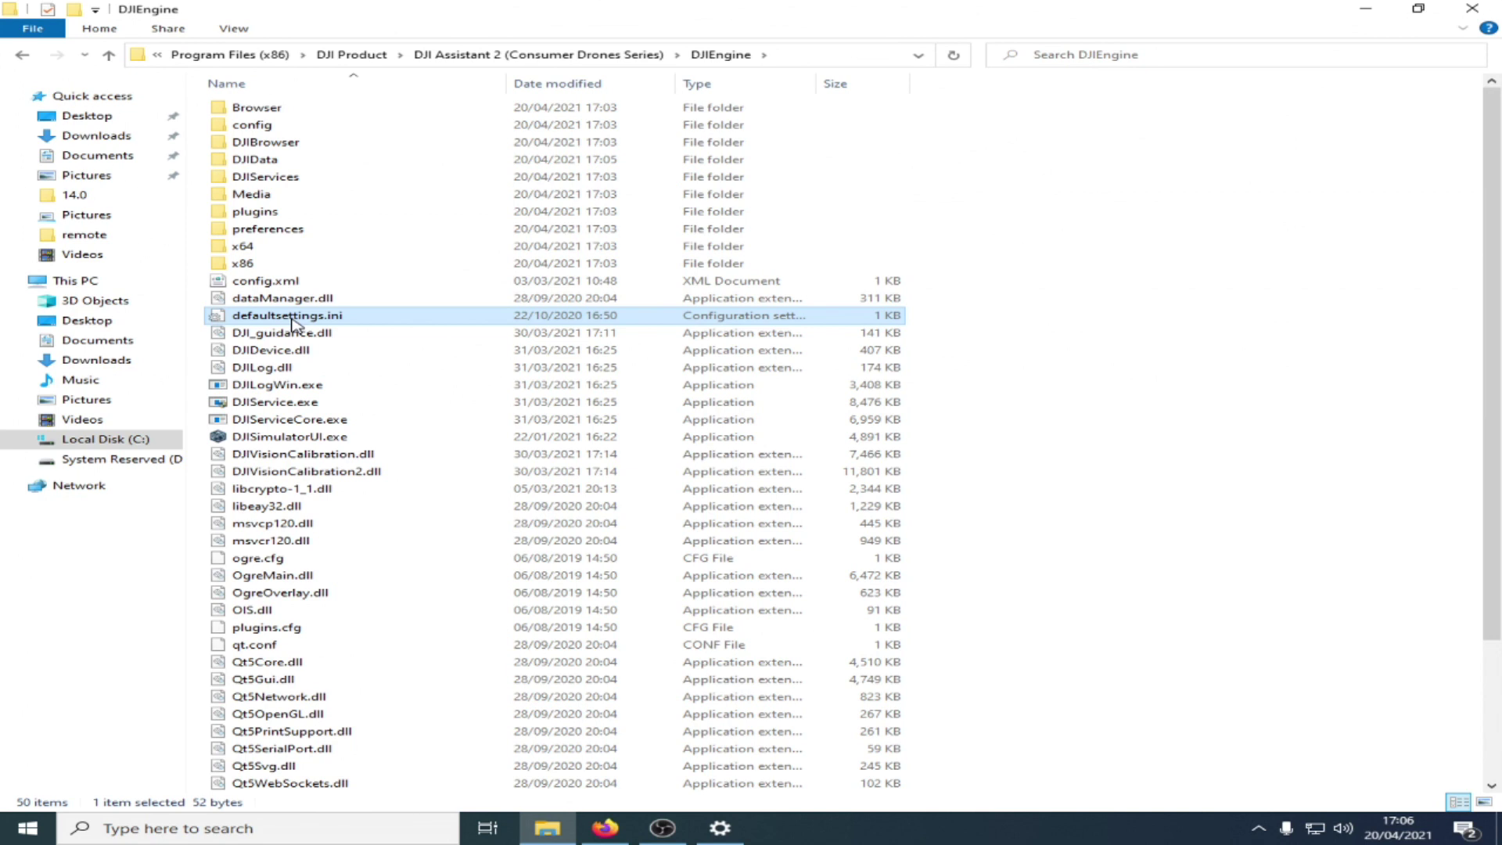
Open defaultsettings.ini in Notepad and try saving over it, which fails with a permission error.
double_click(293, 317)
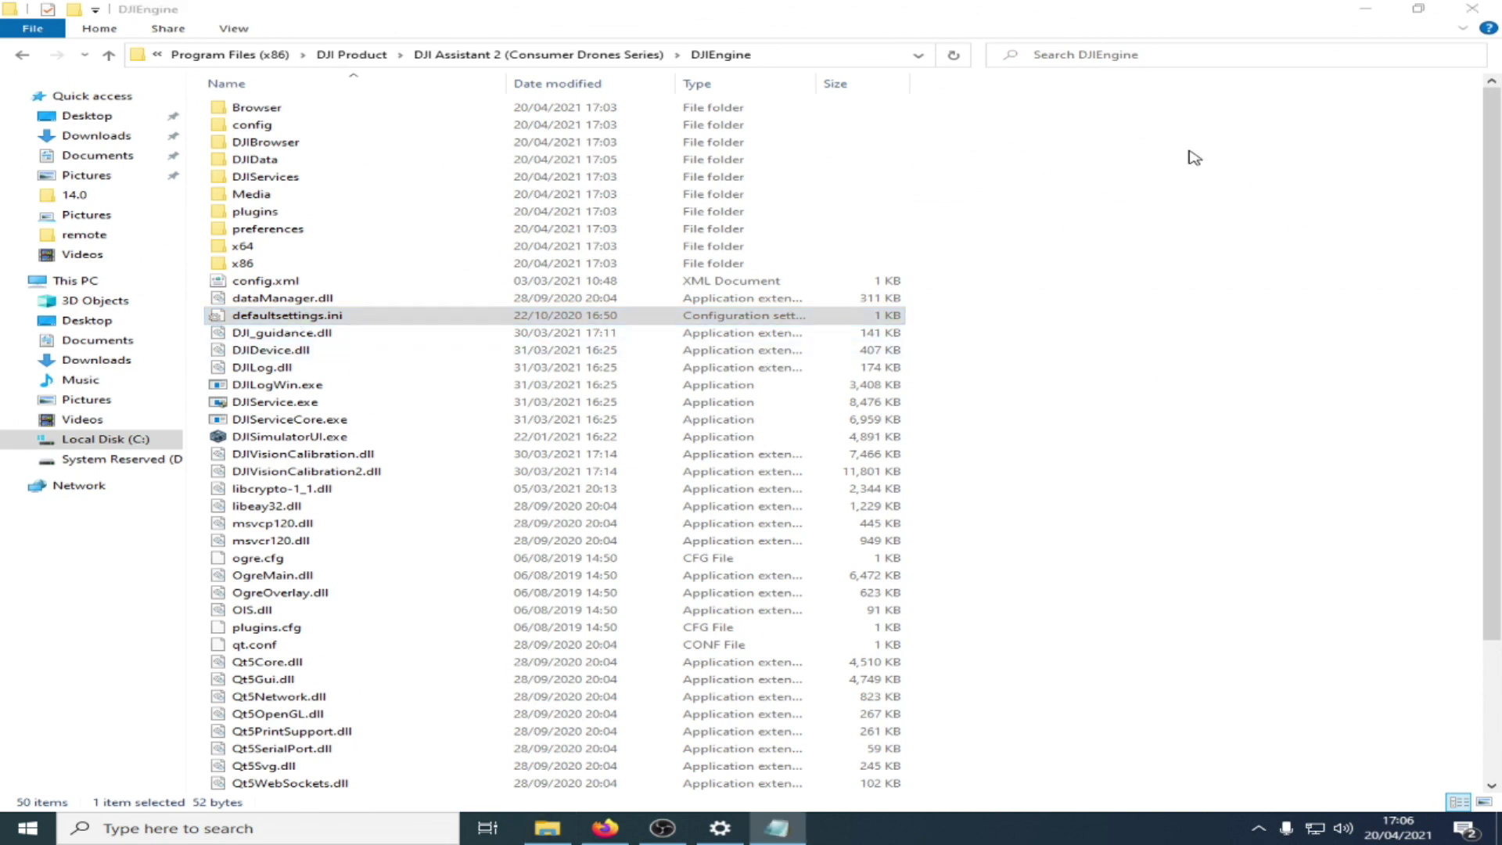
drag(1501, 128, 686, 111)
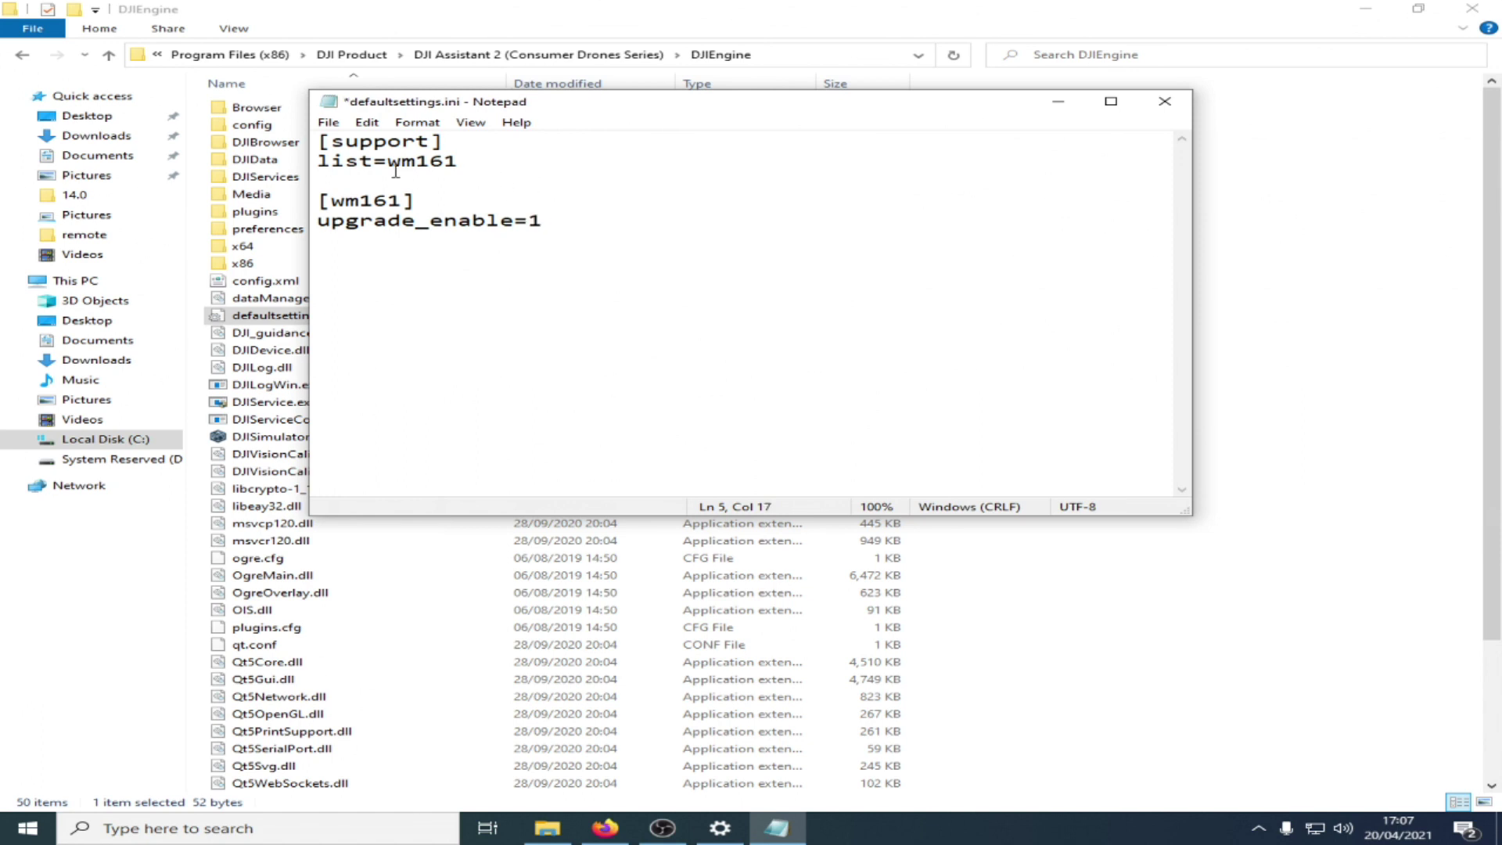
click(329, 123)
click(359, 215)
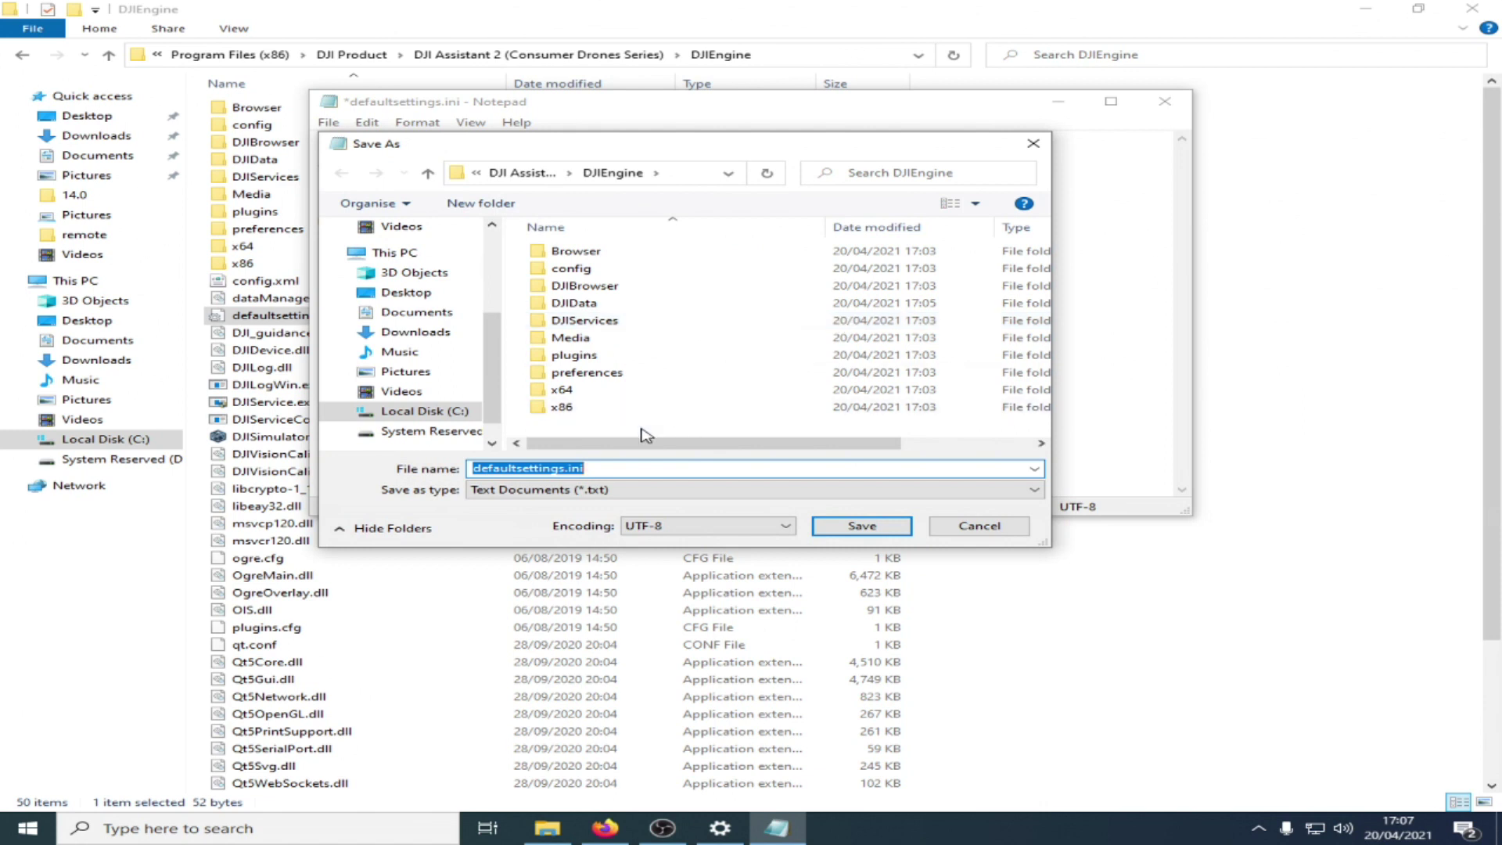
click(868, 528)
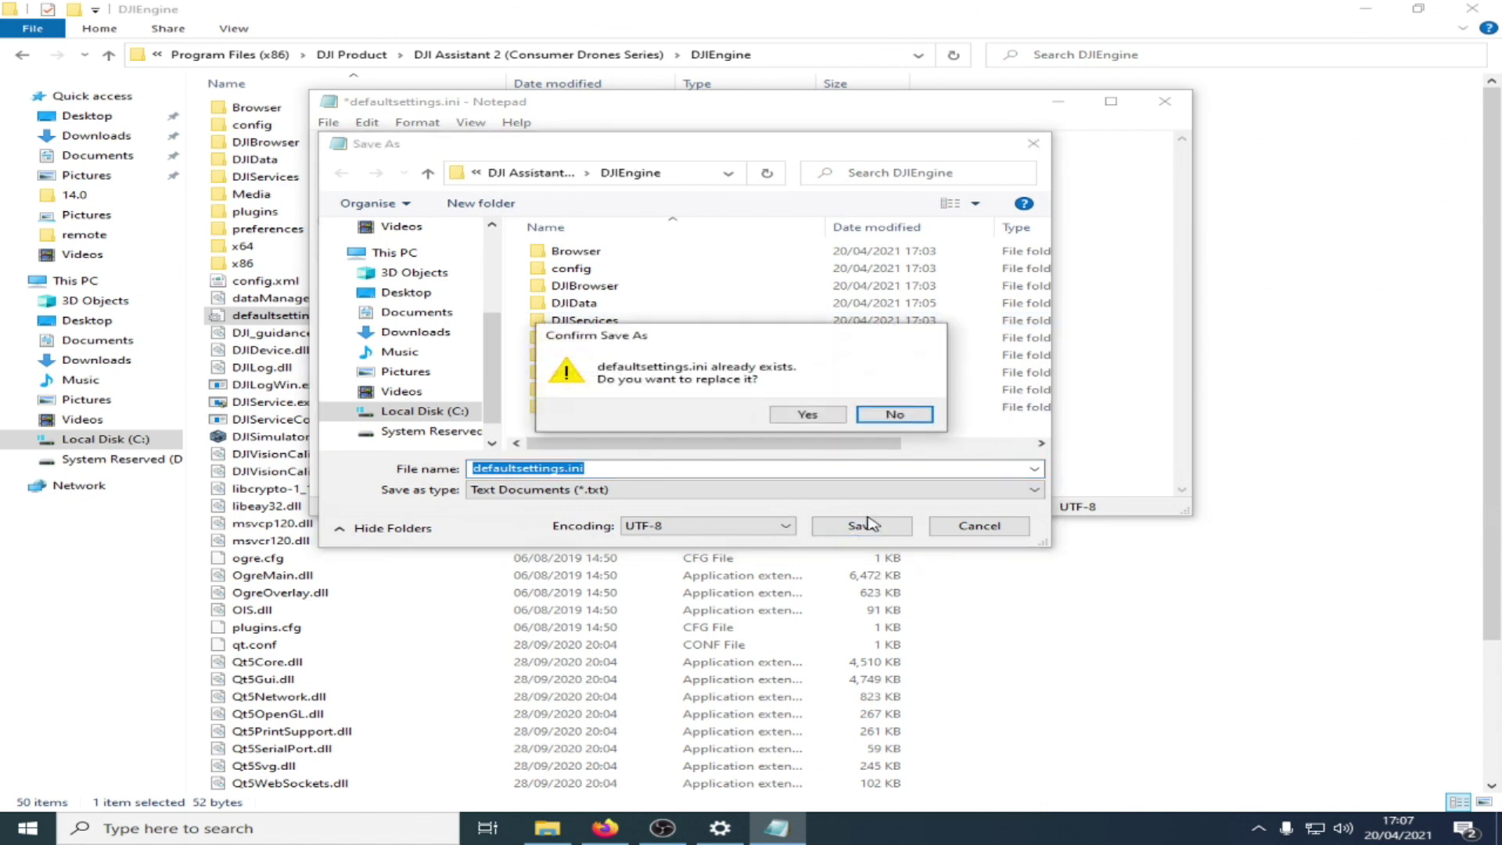
click(828, 419)
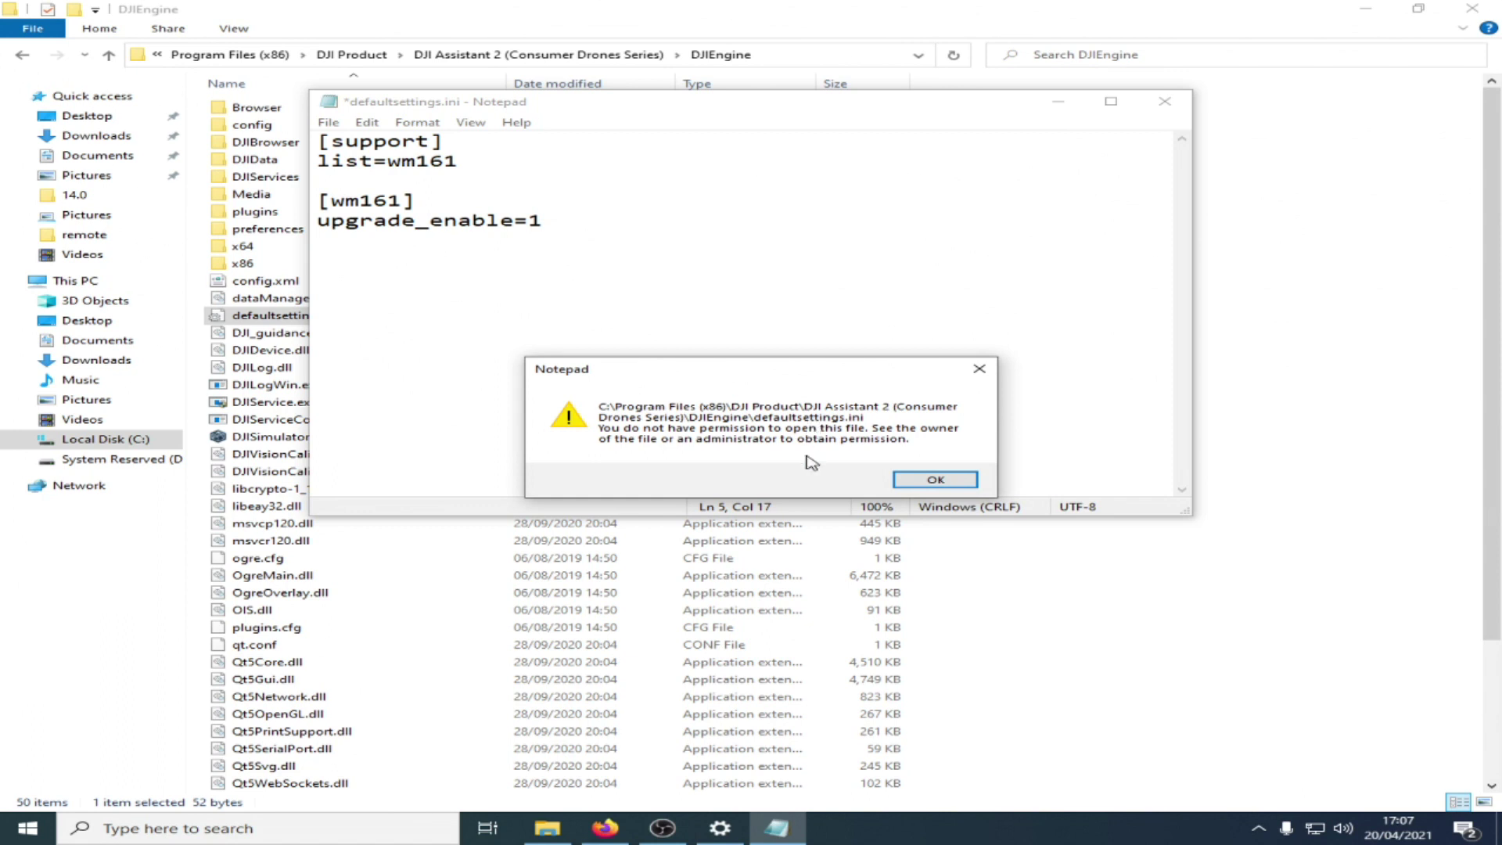
click(934, 480)
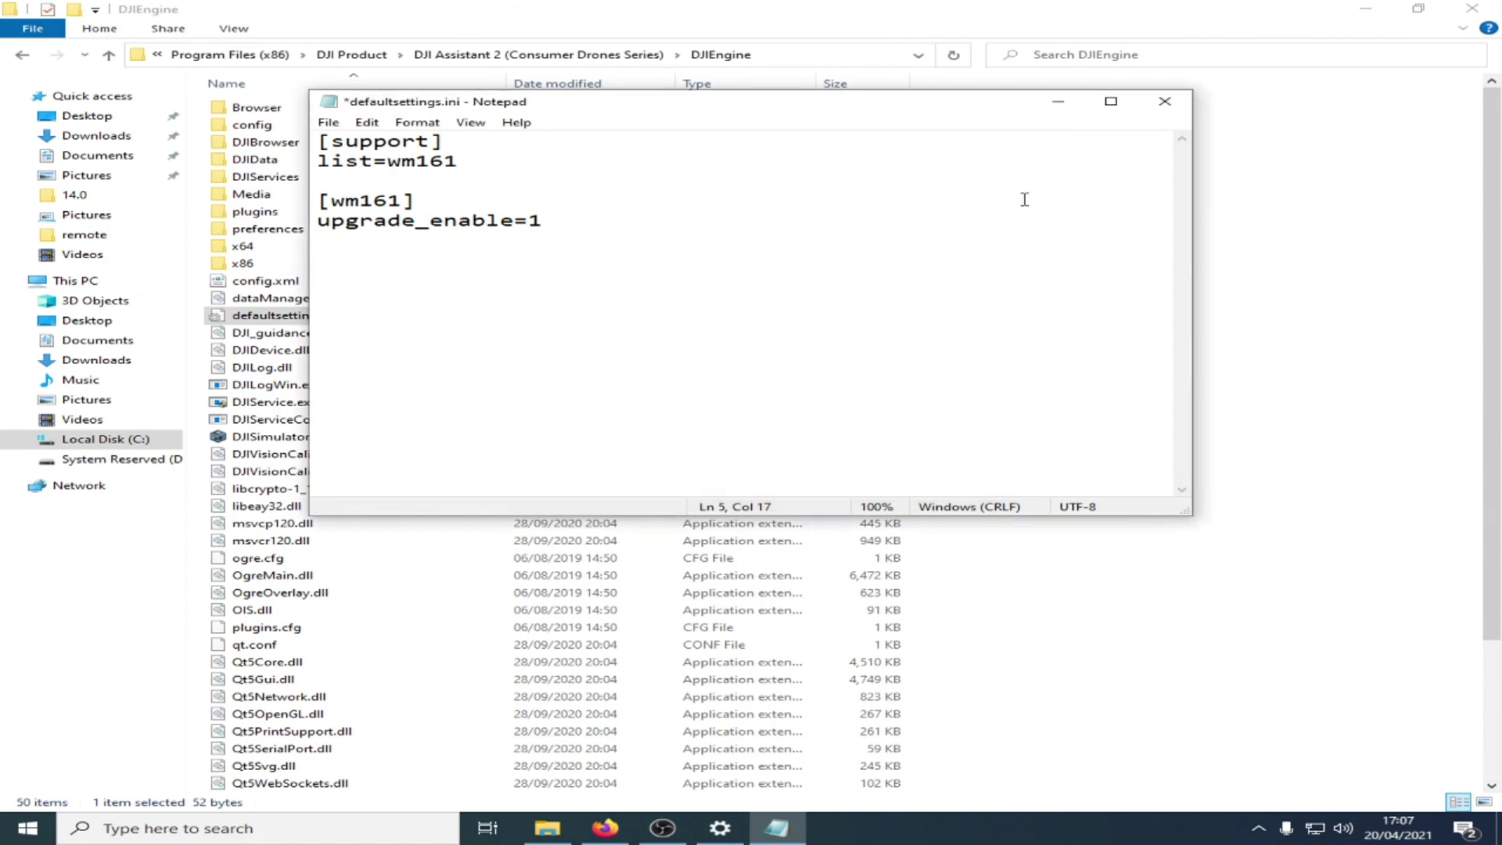
Close Notepad without saving and bring up the context menu for defaultsettings.ini.
click(1163, 102)
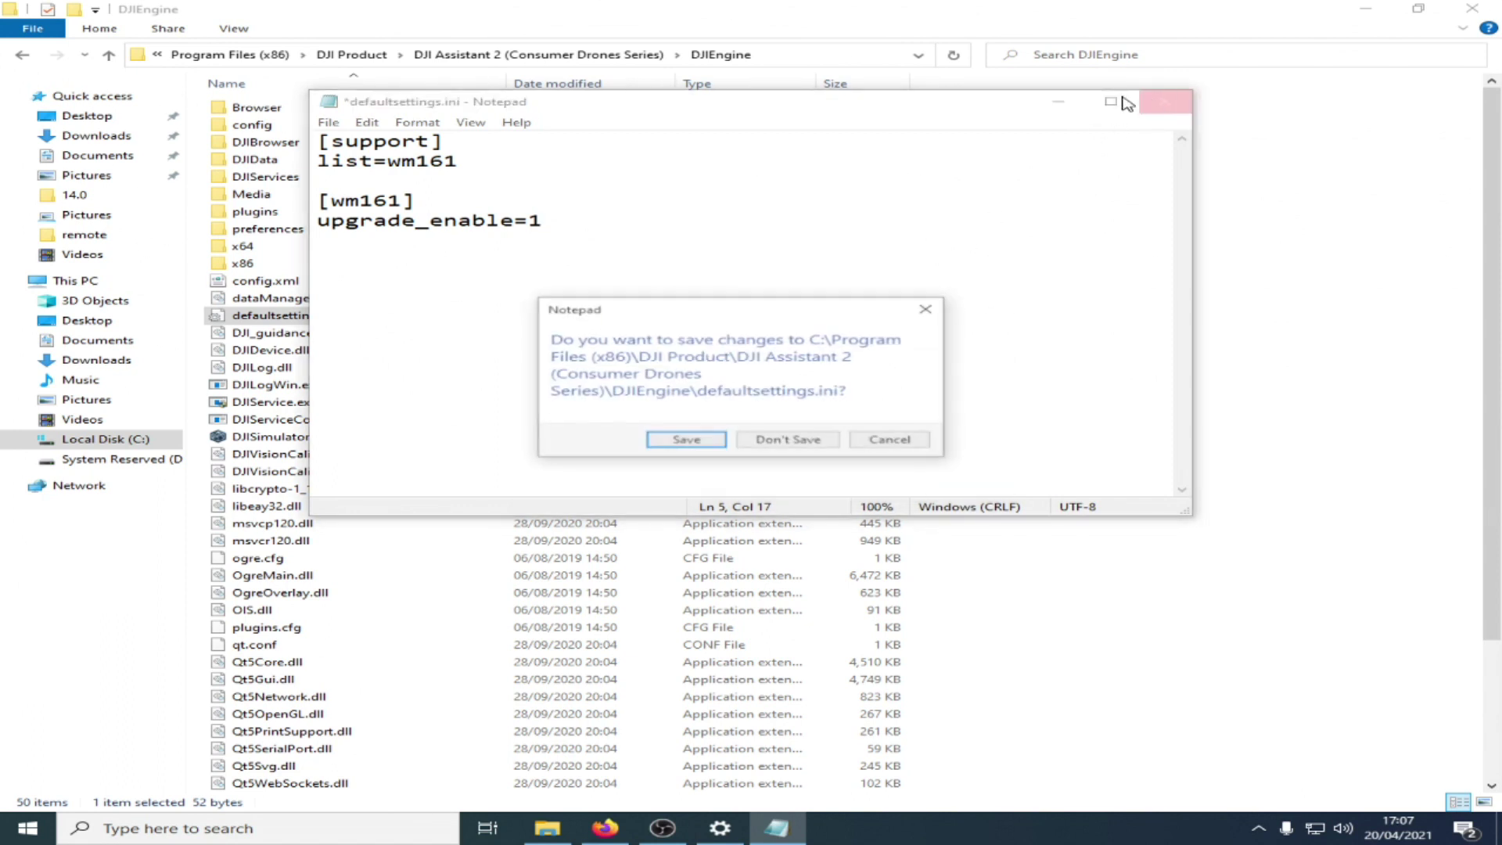
click(806, 442)
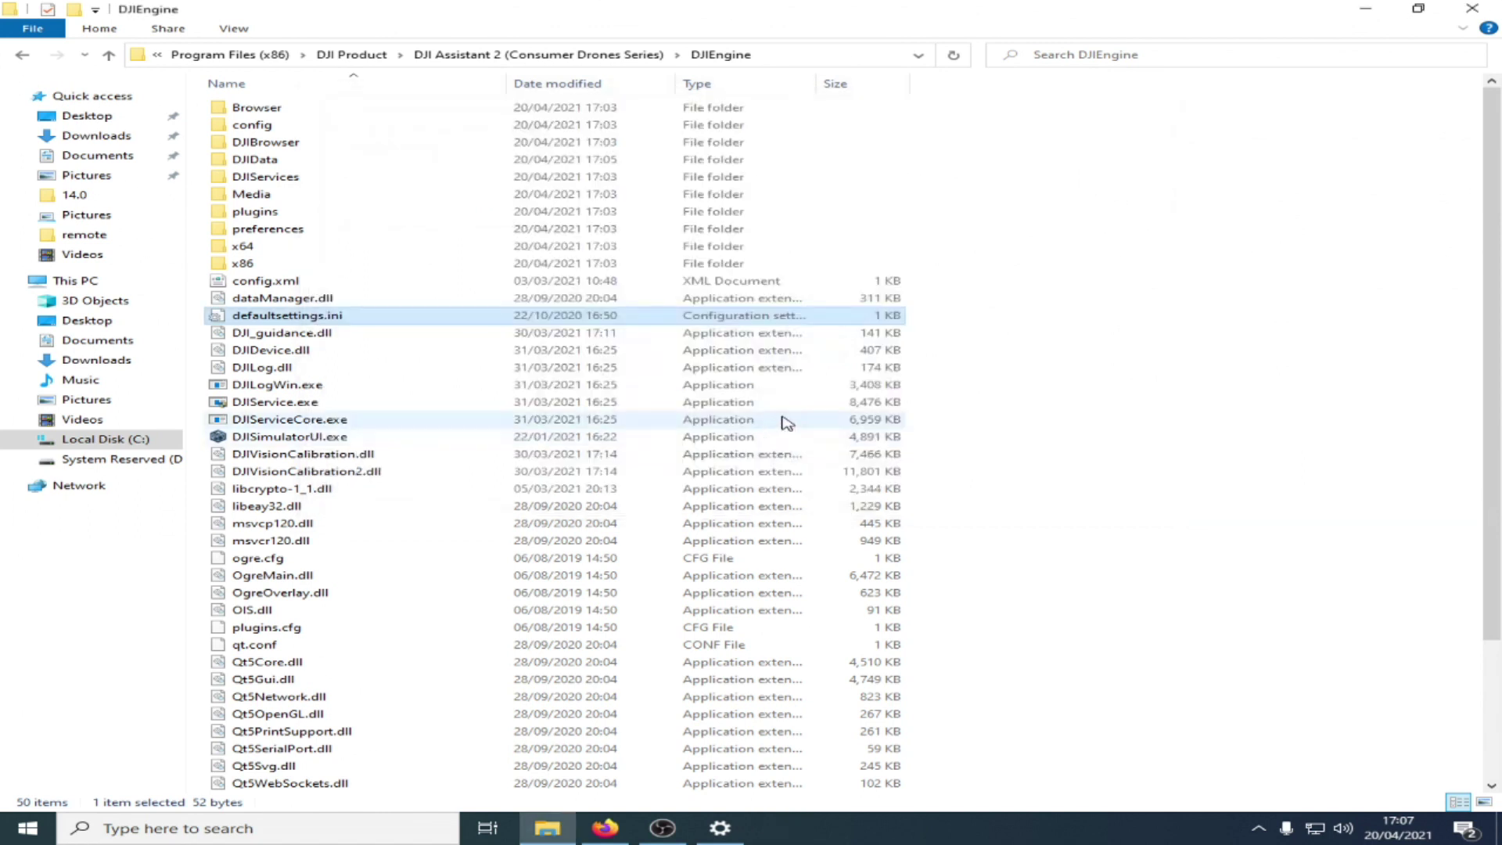
right_click(303, 320)
Grant Everyone Full control of defaultsettings.ini in its Security properties and apply it.
click(449, 661)
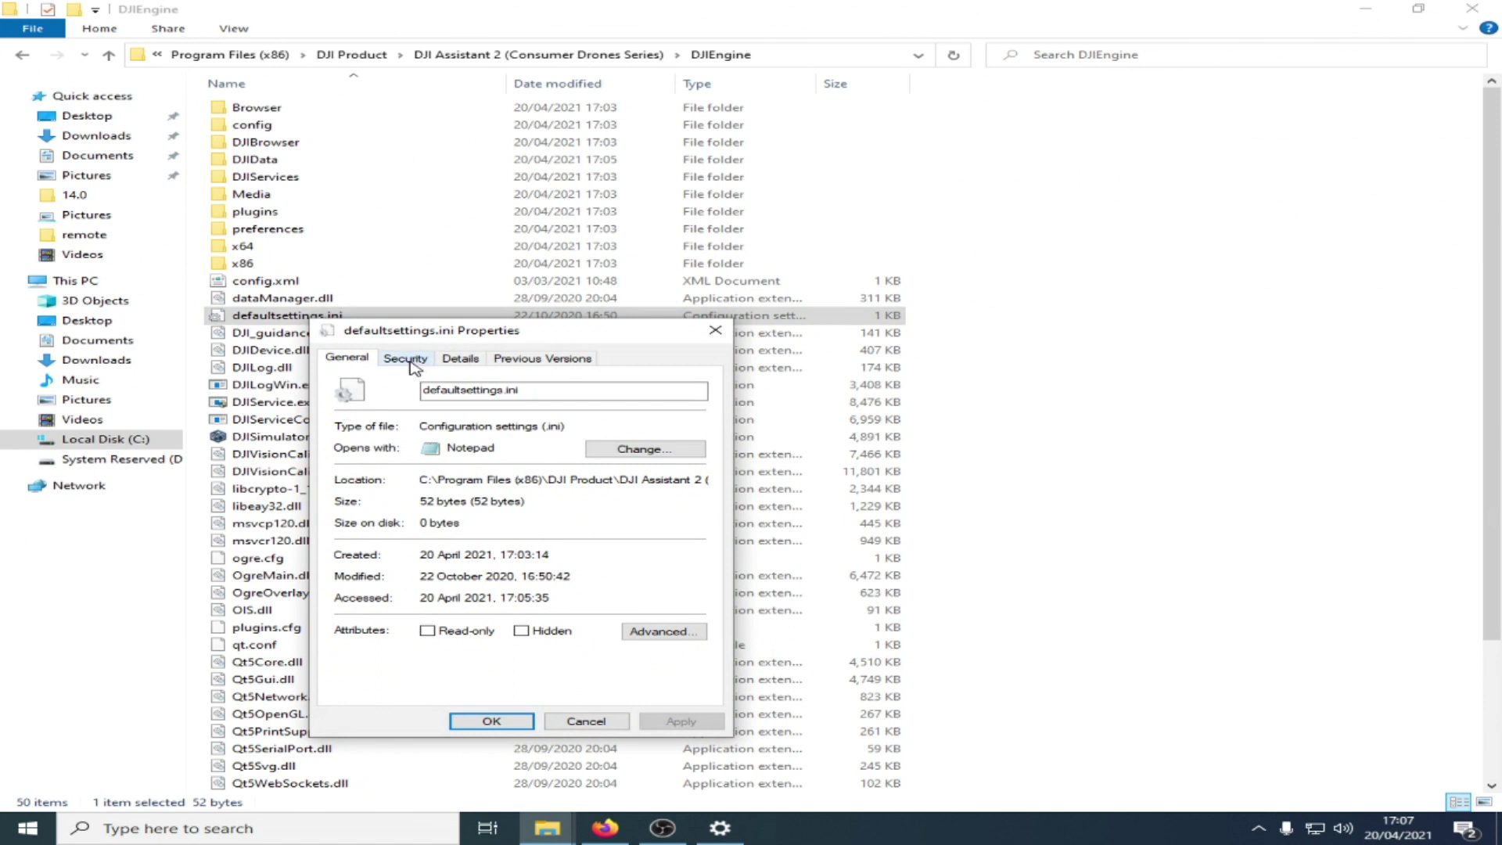
click(405, 358)
click(415, 479)
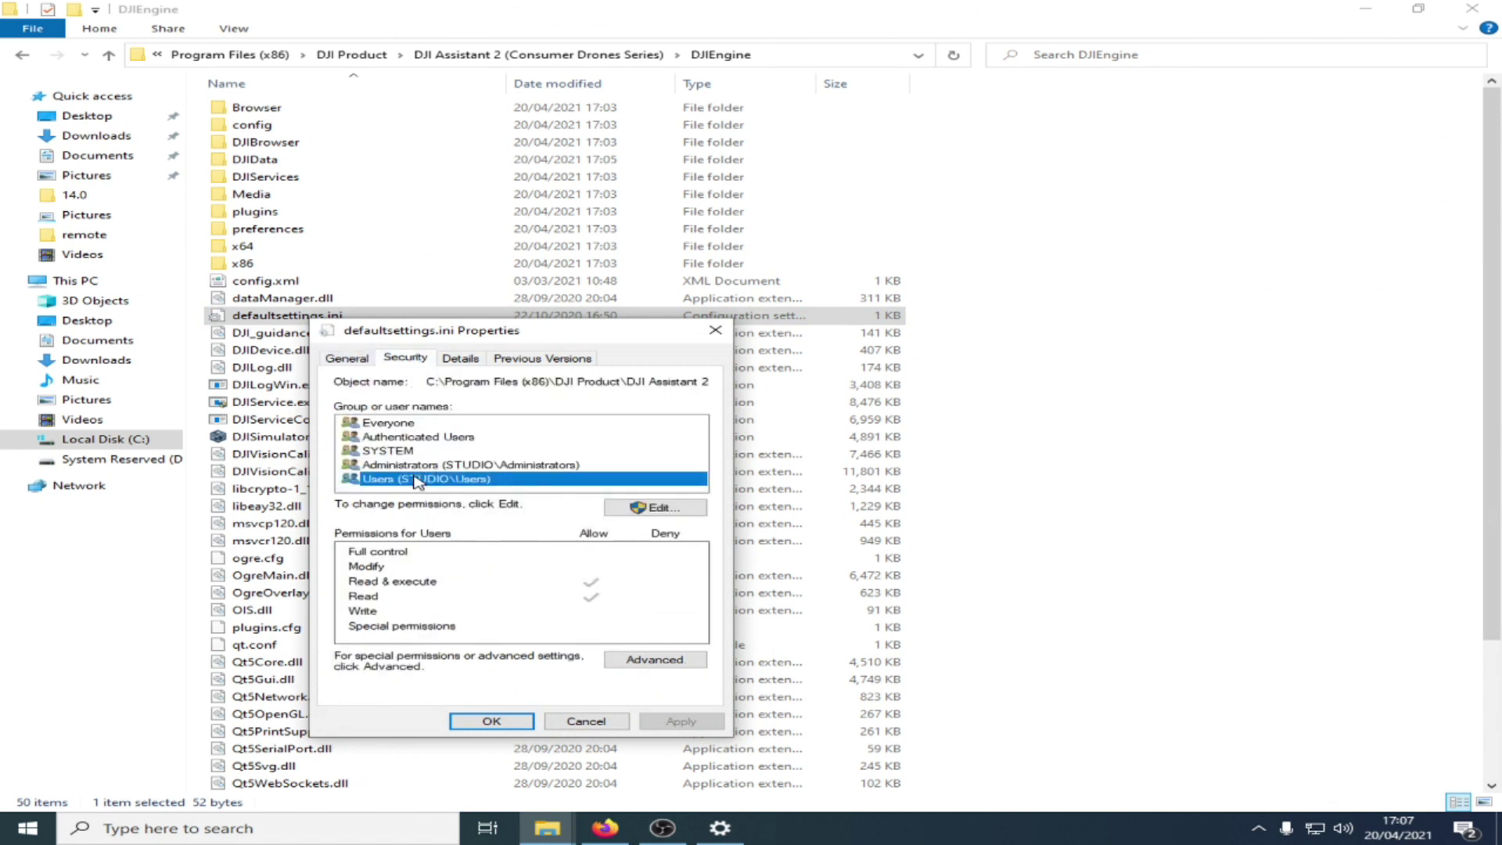
click(648, 508)
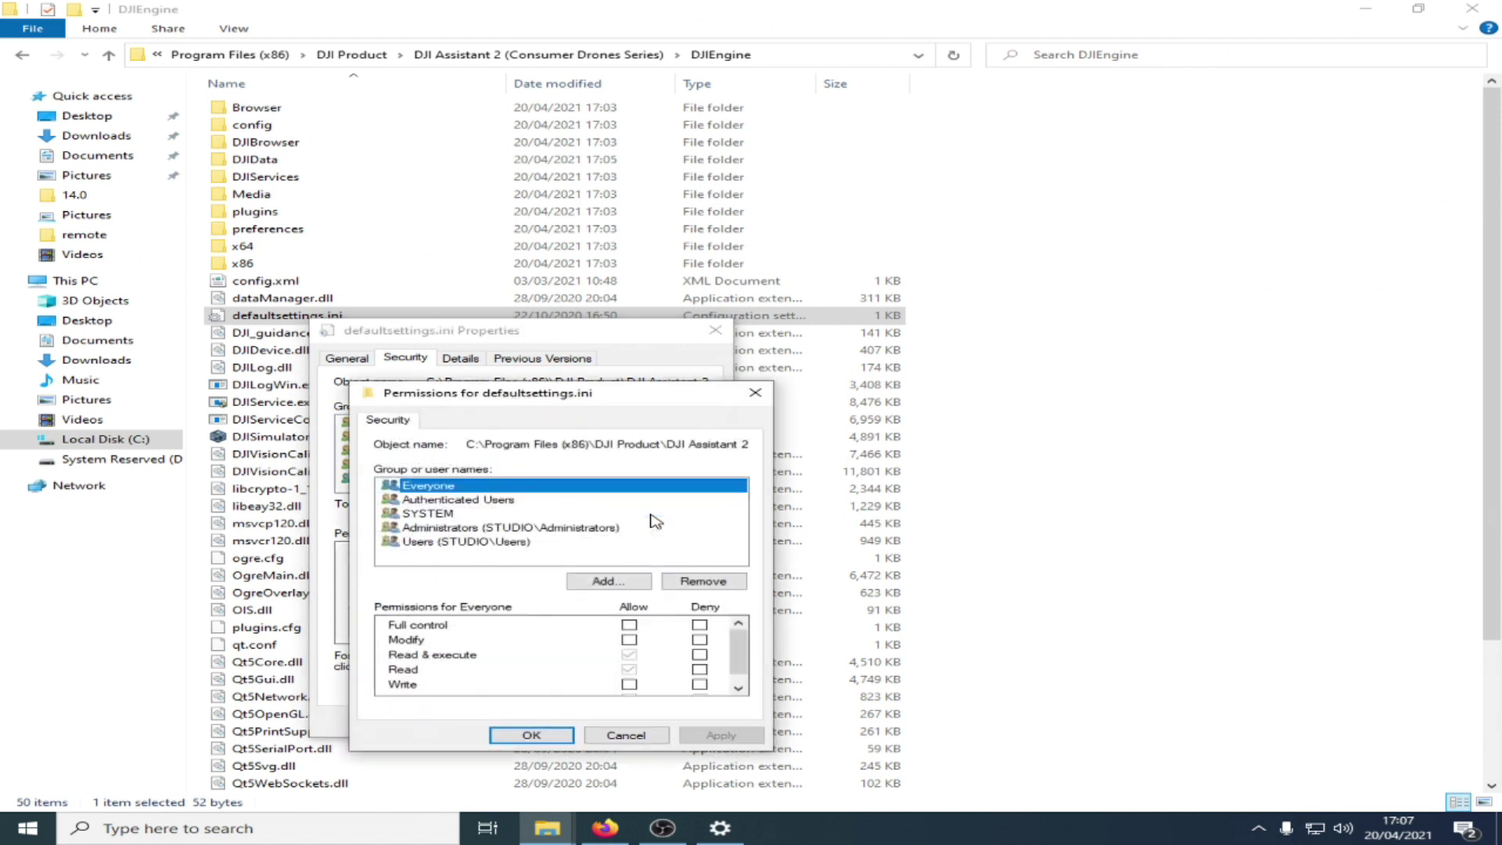
click(628, 625)
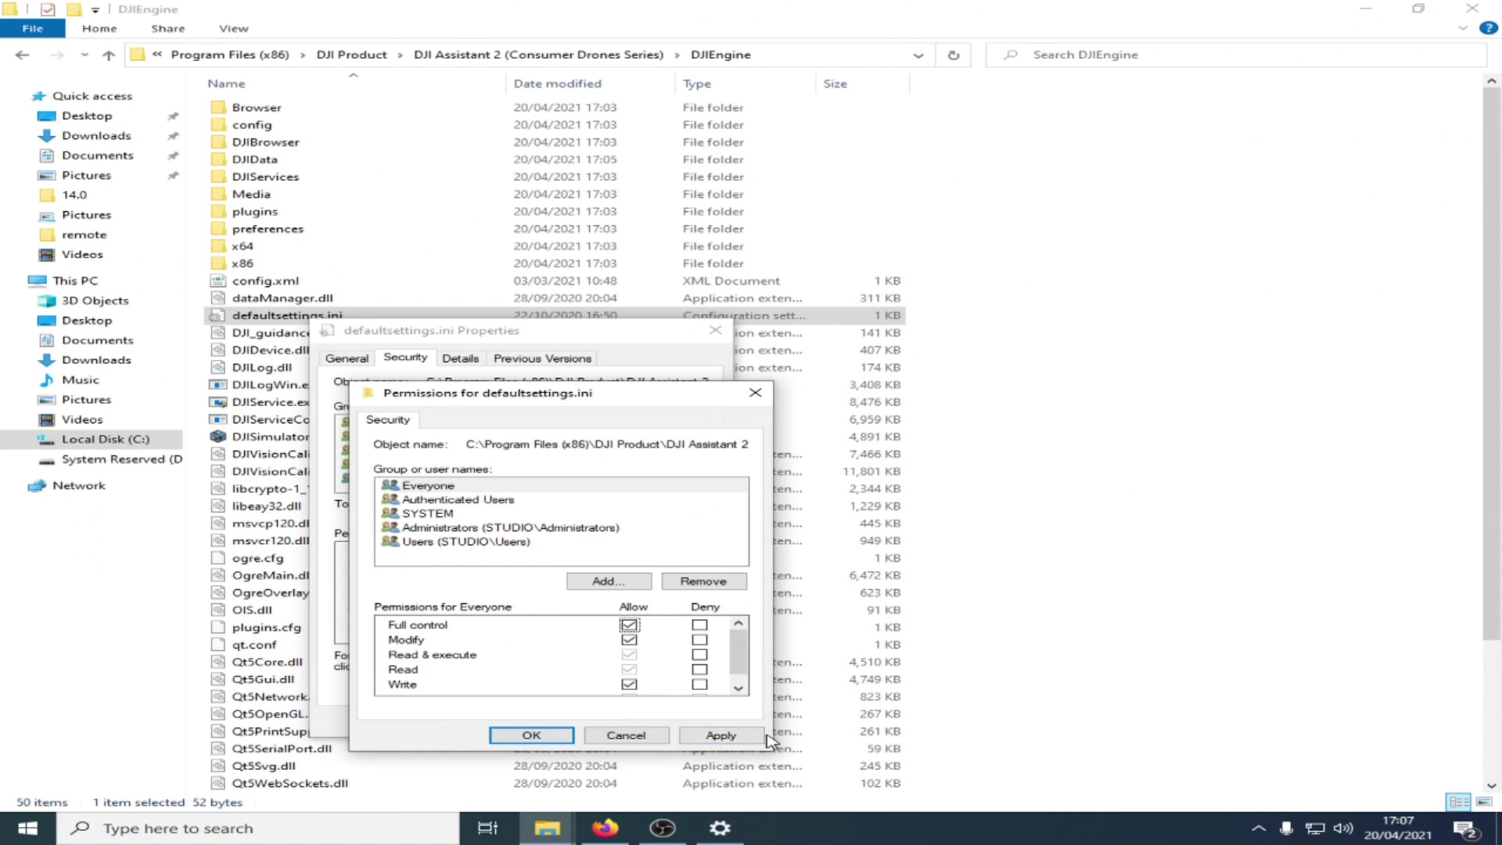
click(753, 736)
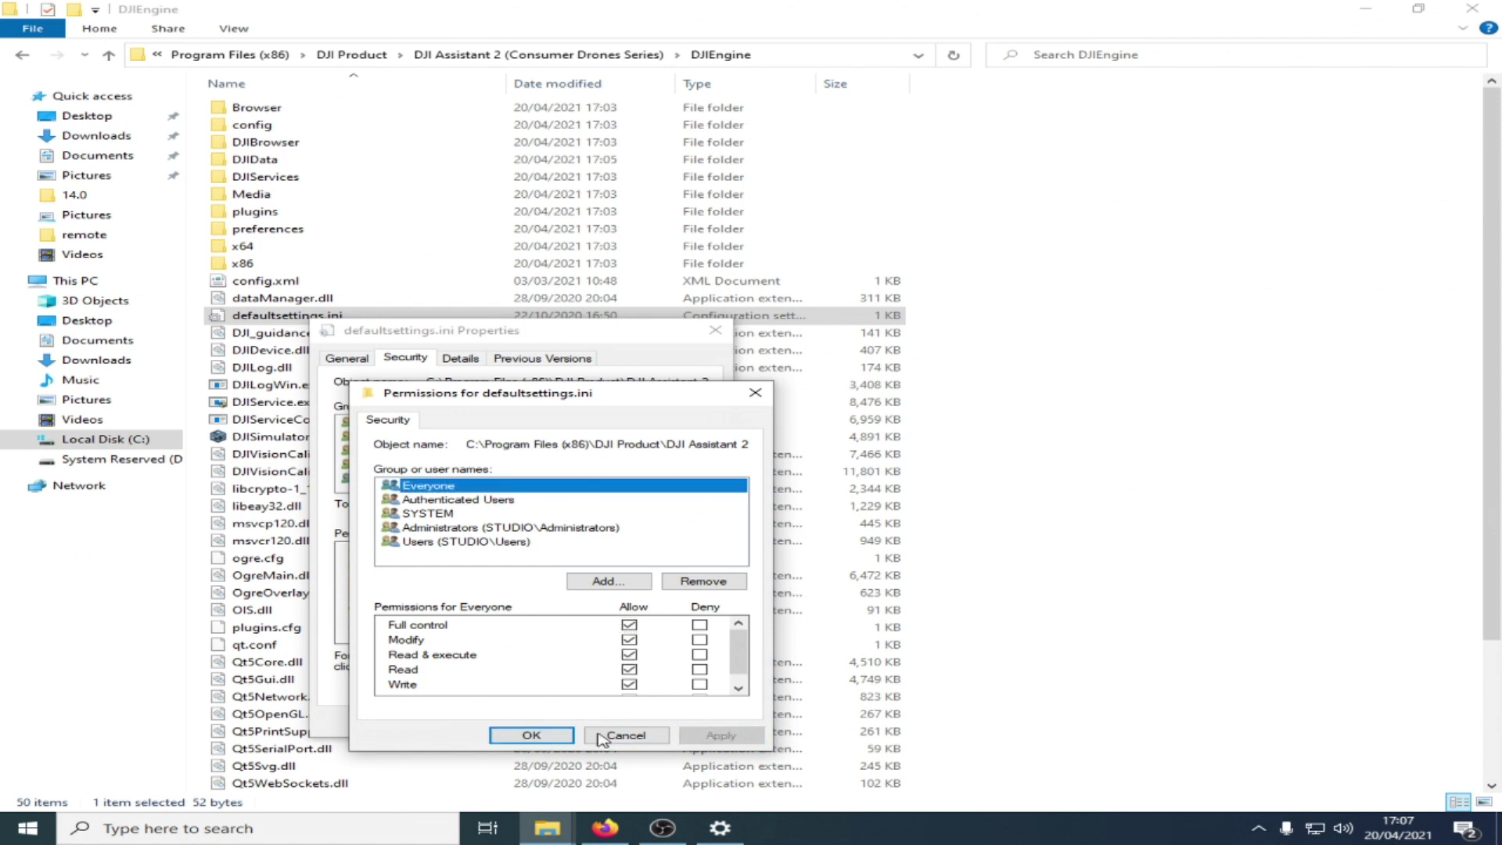
click(535, 734)
Change upgrade_enable from 0 to 1 in defaultsettings.ini and save the file.
click(715, 330)
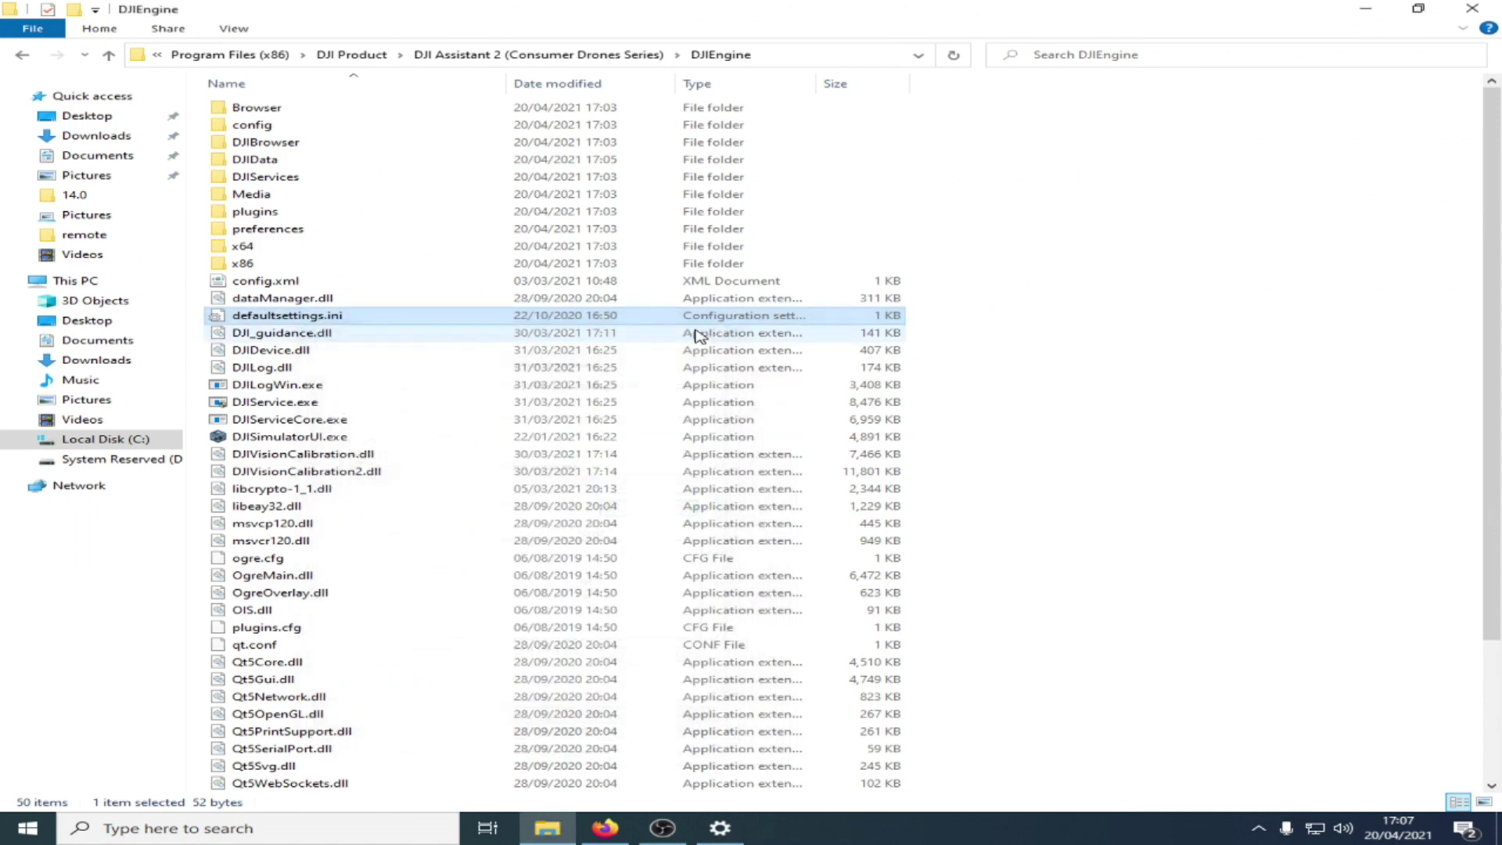
double_click(285, 316)
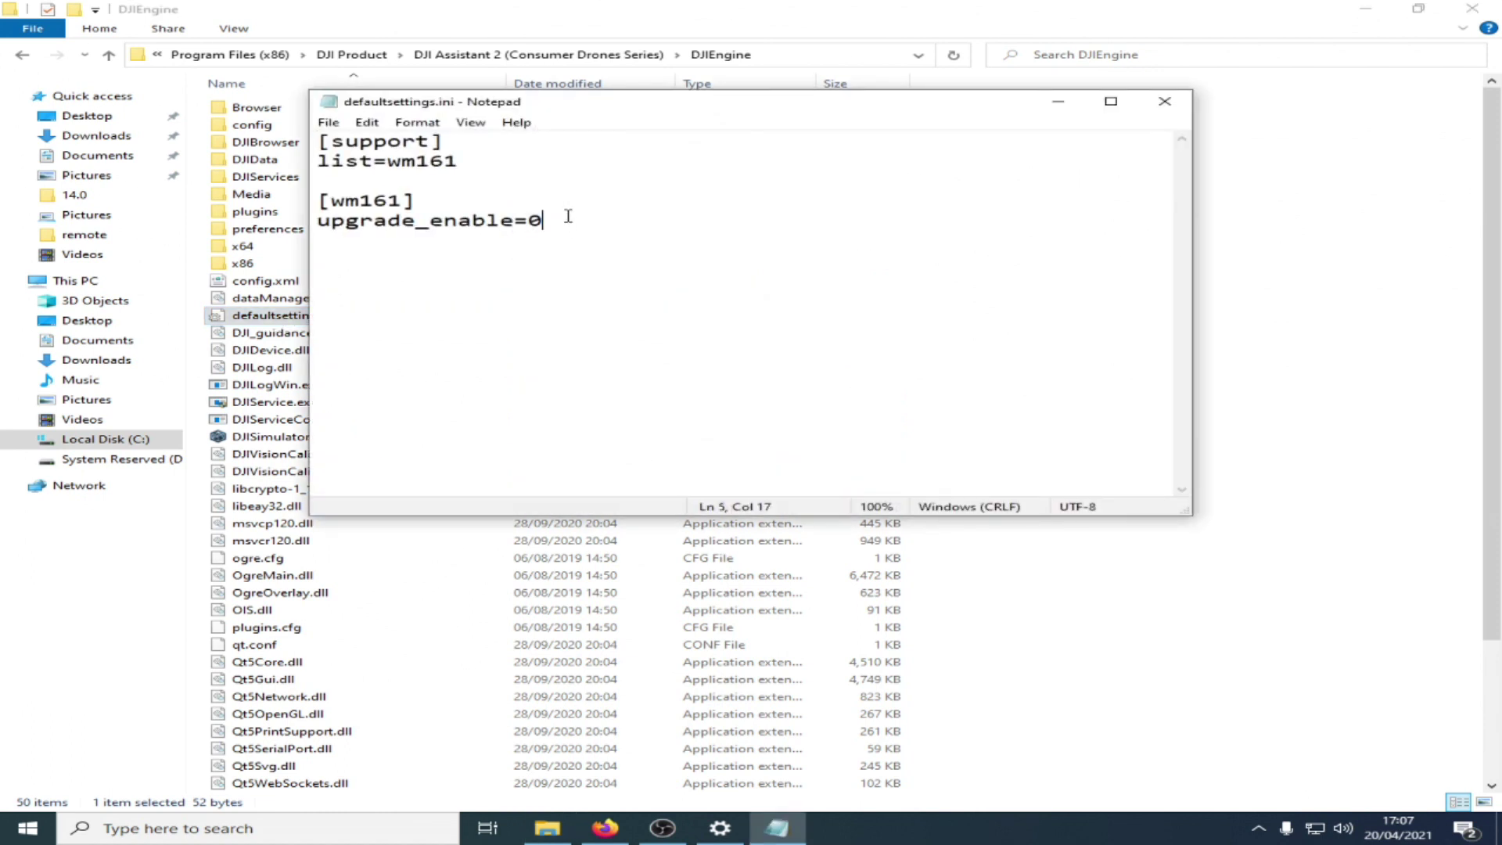
key(BackSpace)
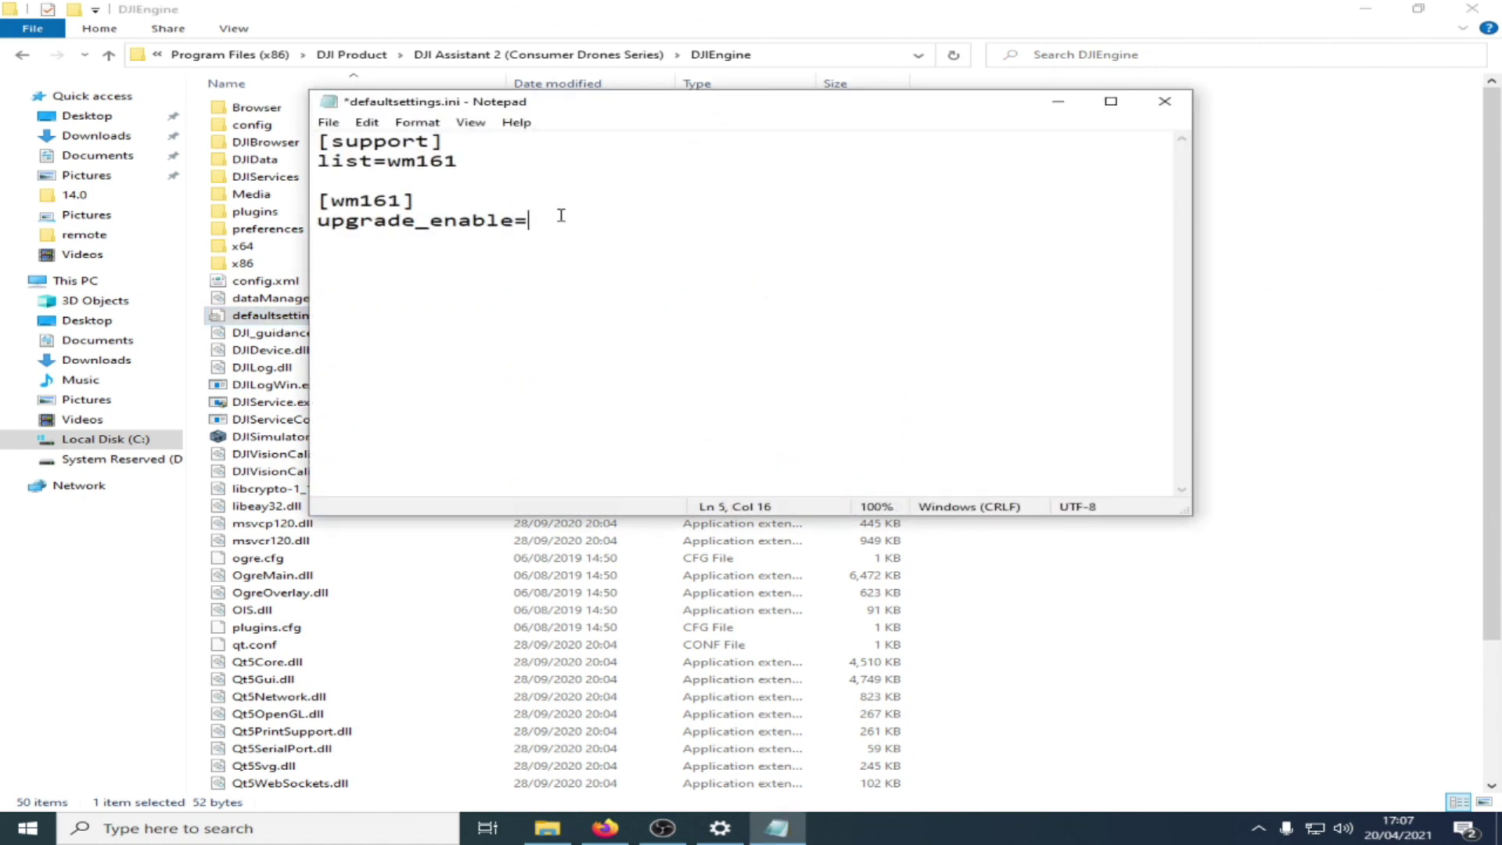
text(1)
click(328, 122)
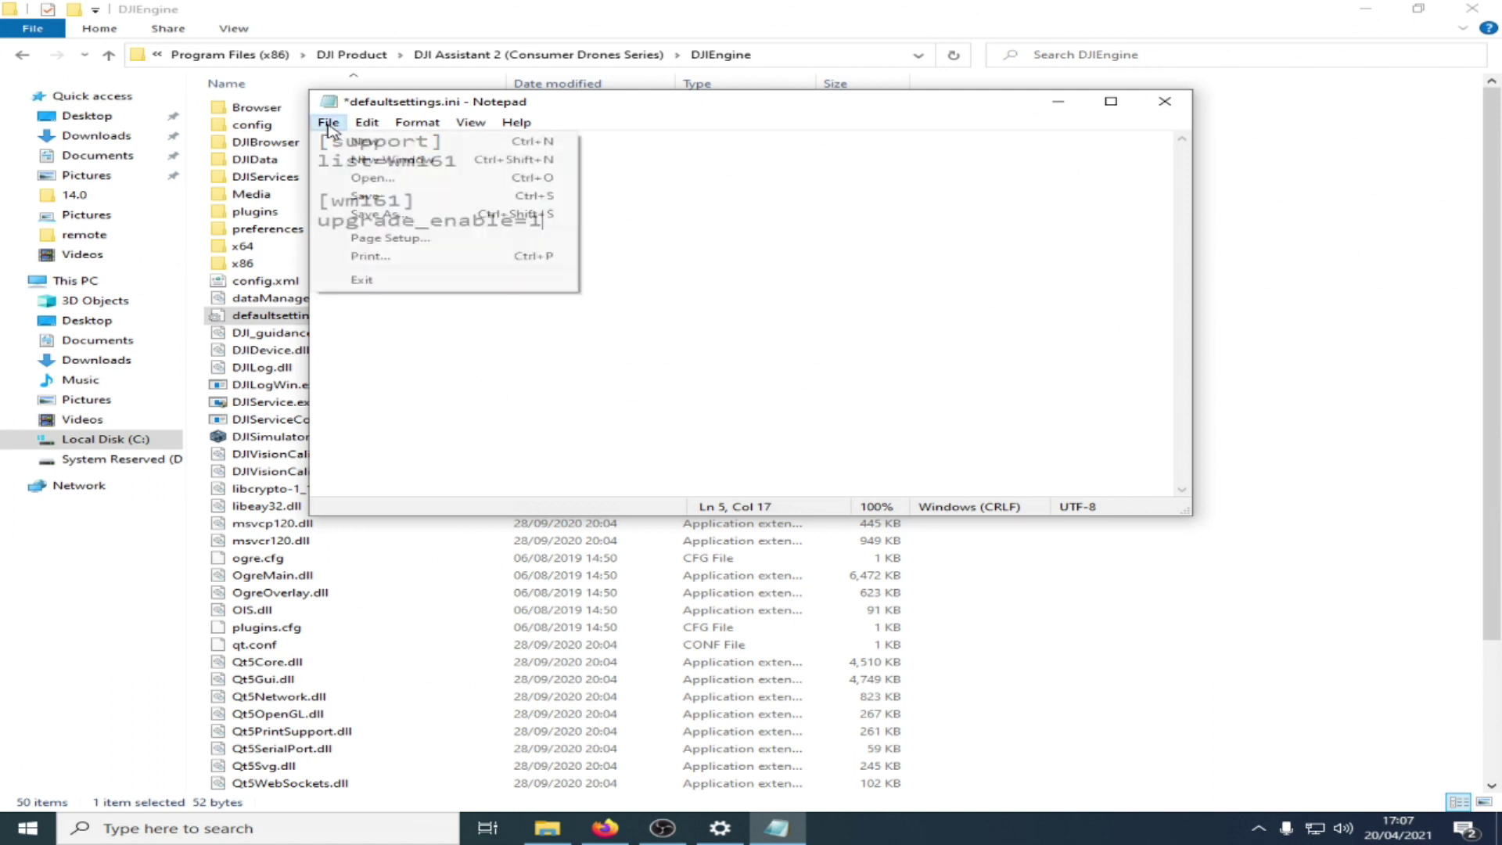
click(379, 200)
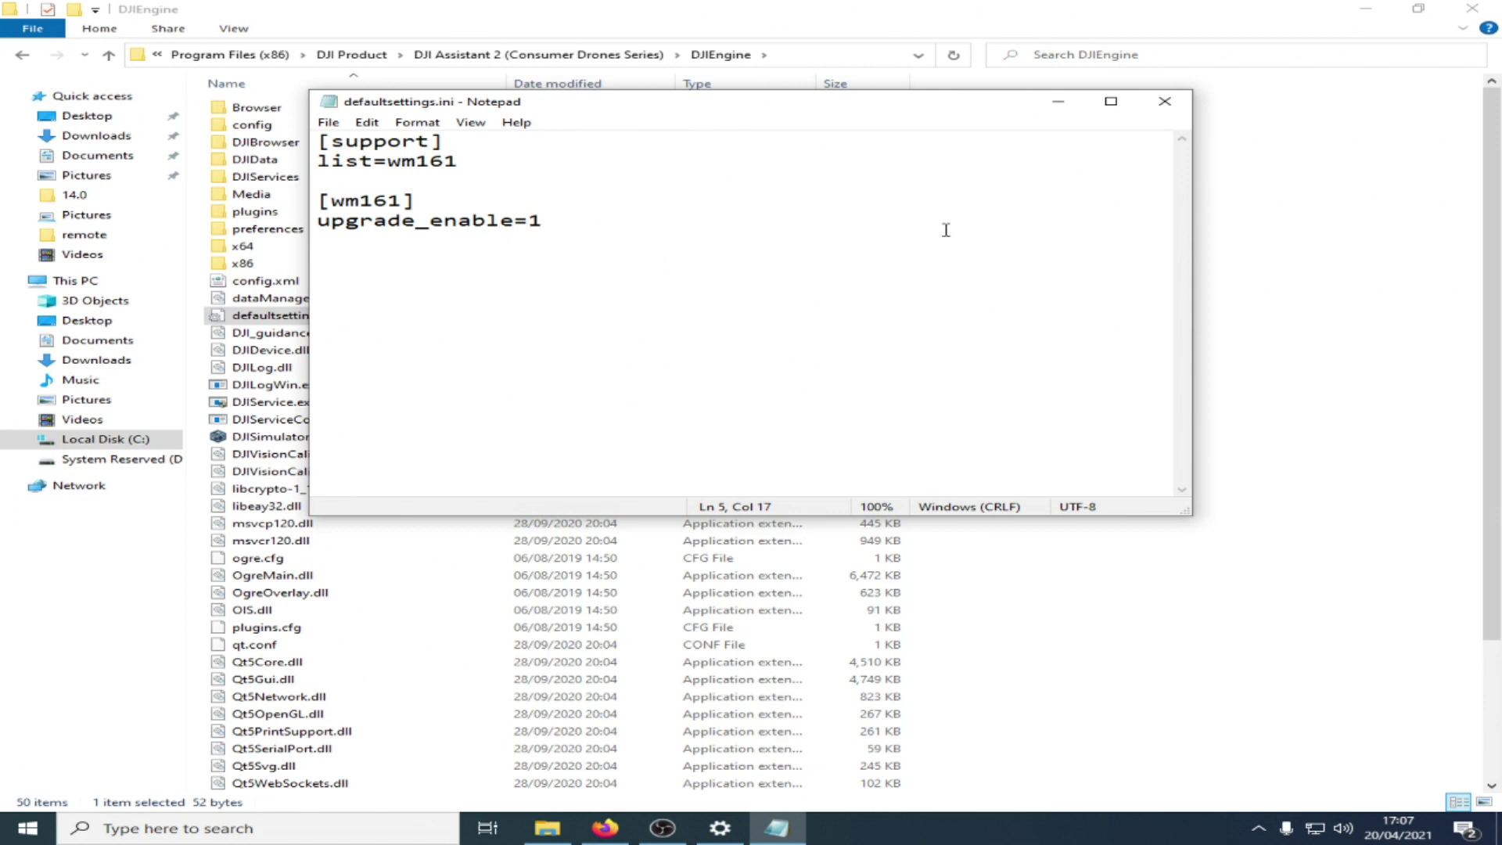
click(1165, 101)
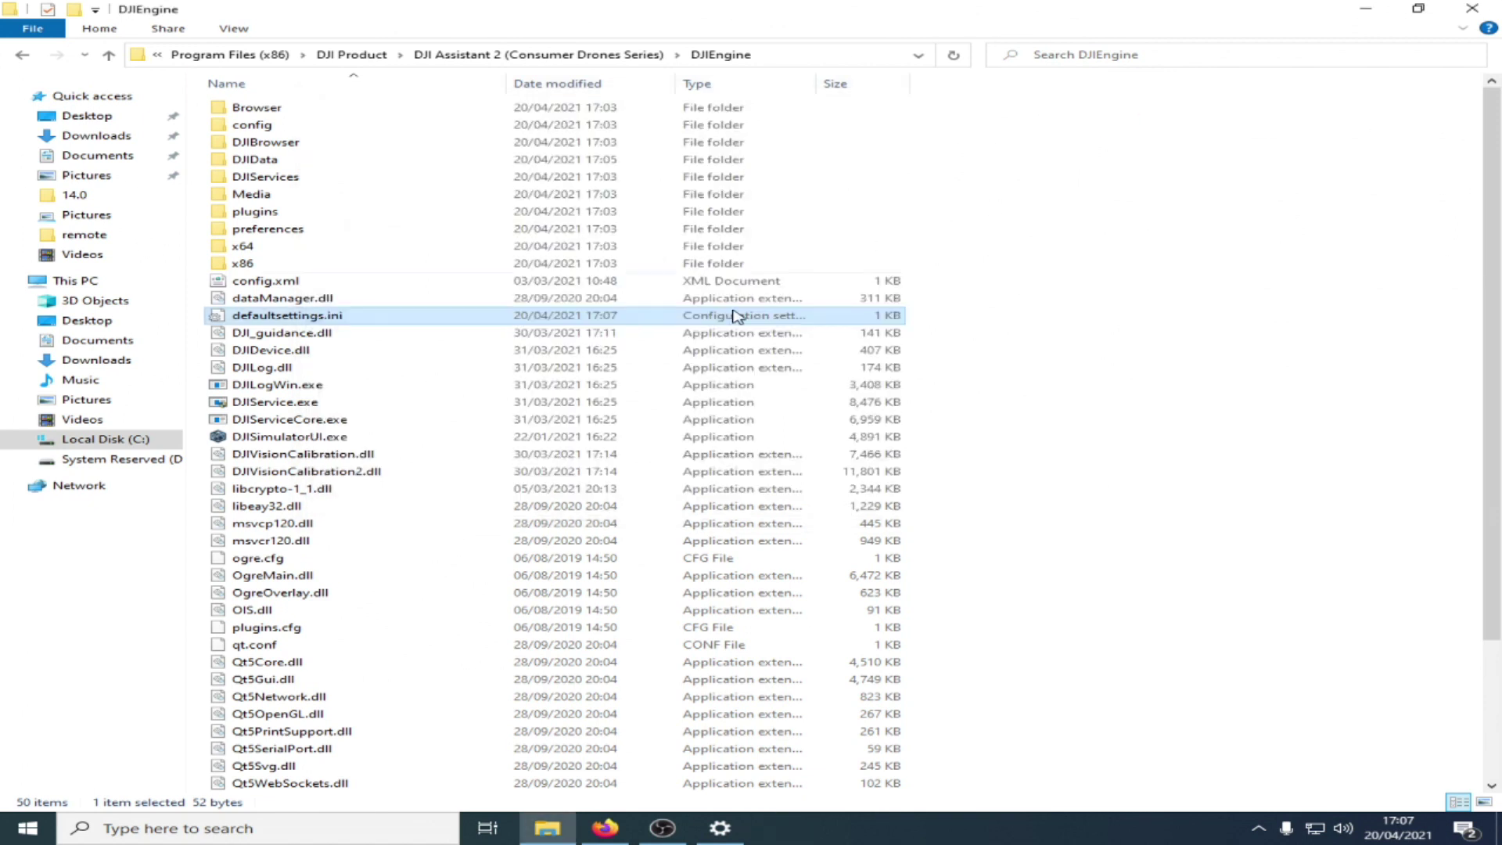
Reopen the file to verify upgrade_enable=1, then close Notepad and File Explorer.
double_click(367, 322)
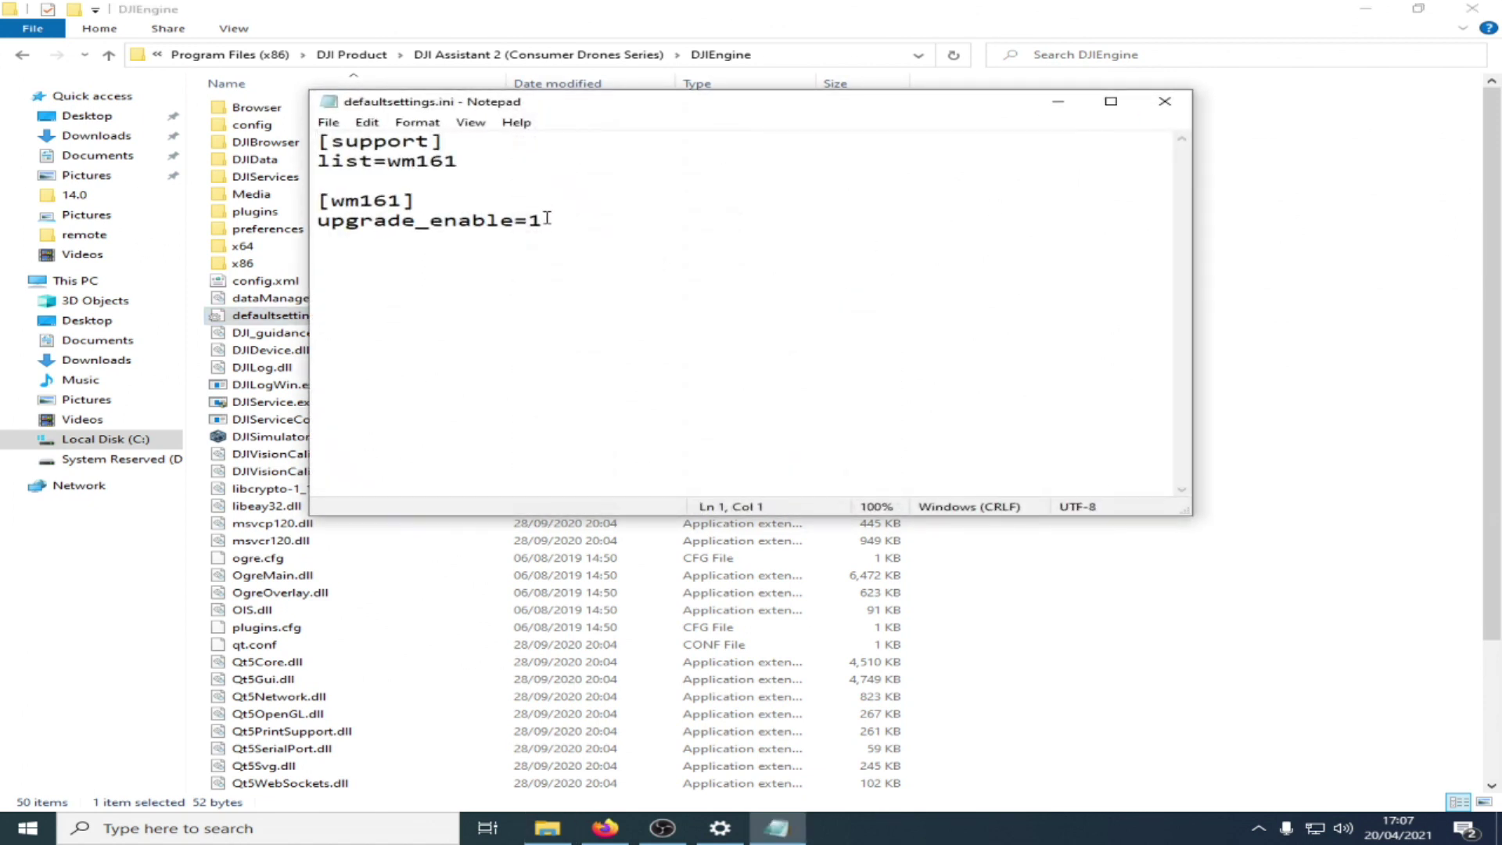
click(1164, 101)
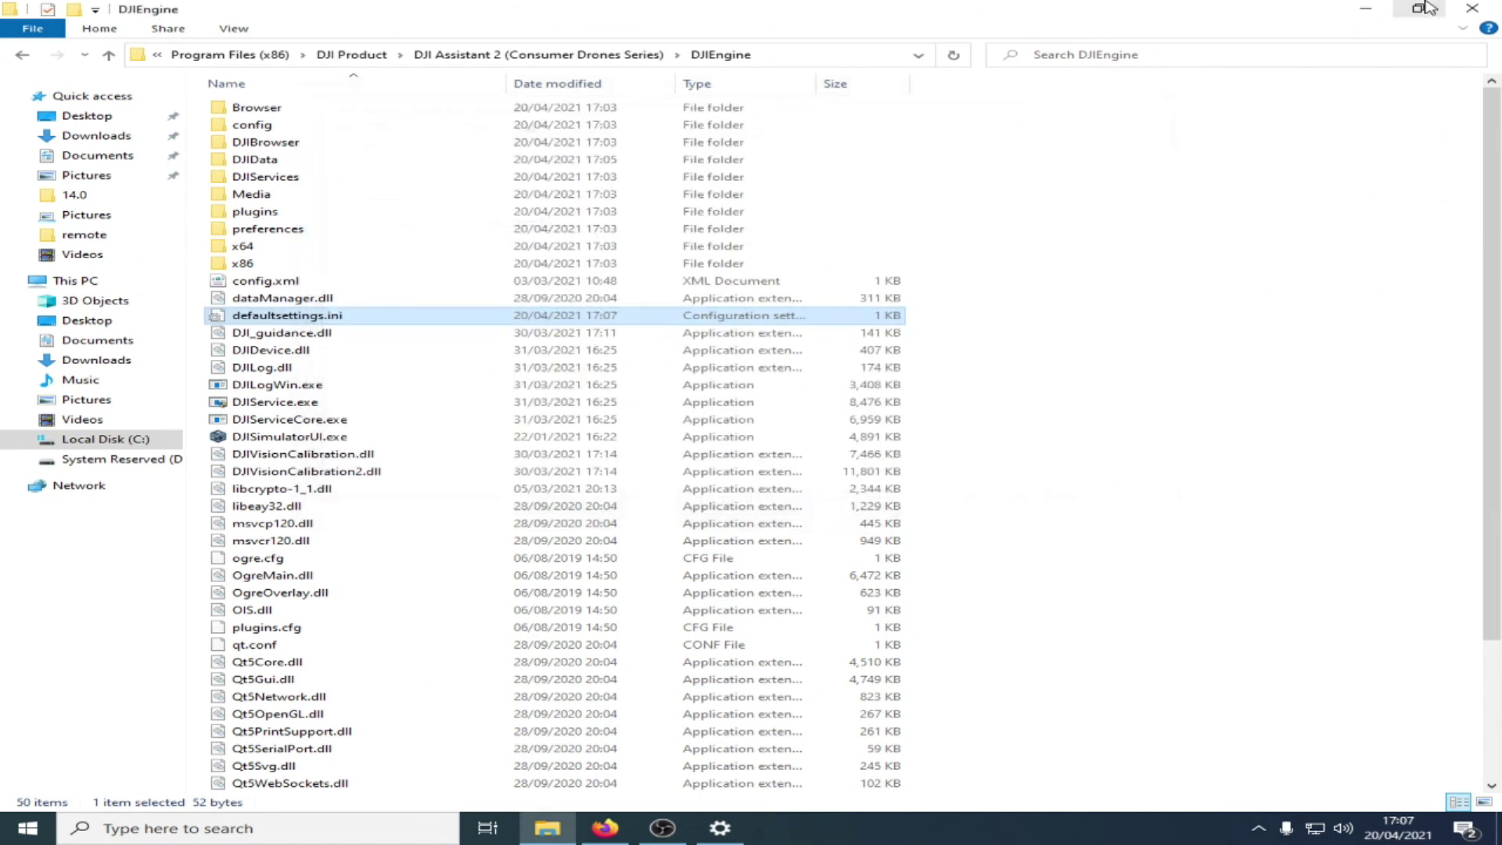
click(1473, 11)
Launch DJI Assistant 2 from the desktop shortcut and maximise its window.
click(972, 386)
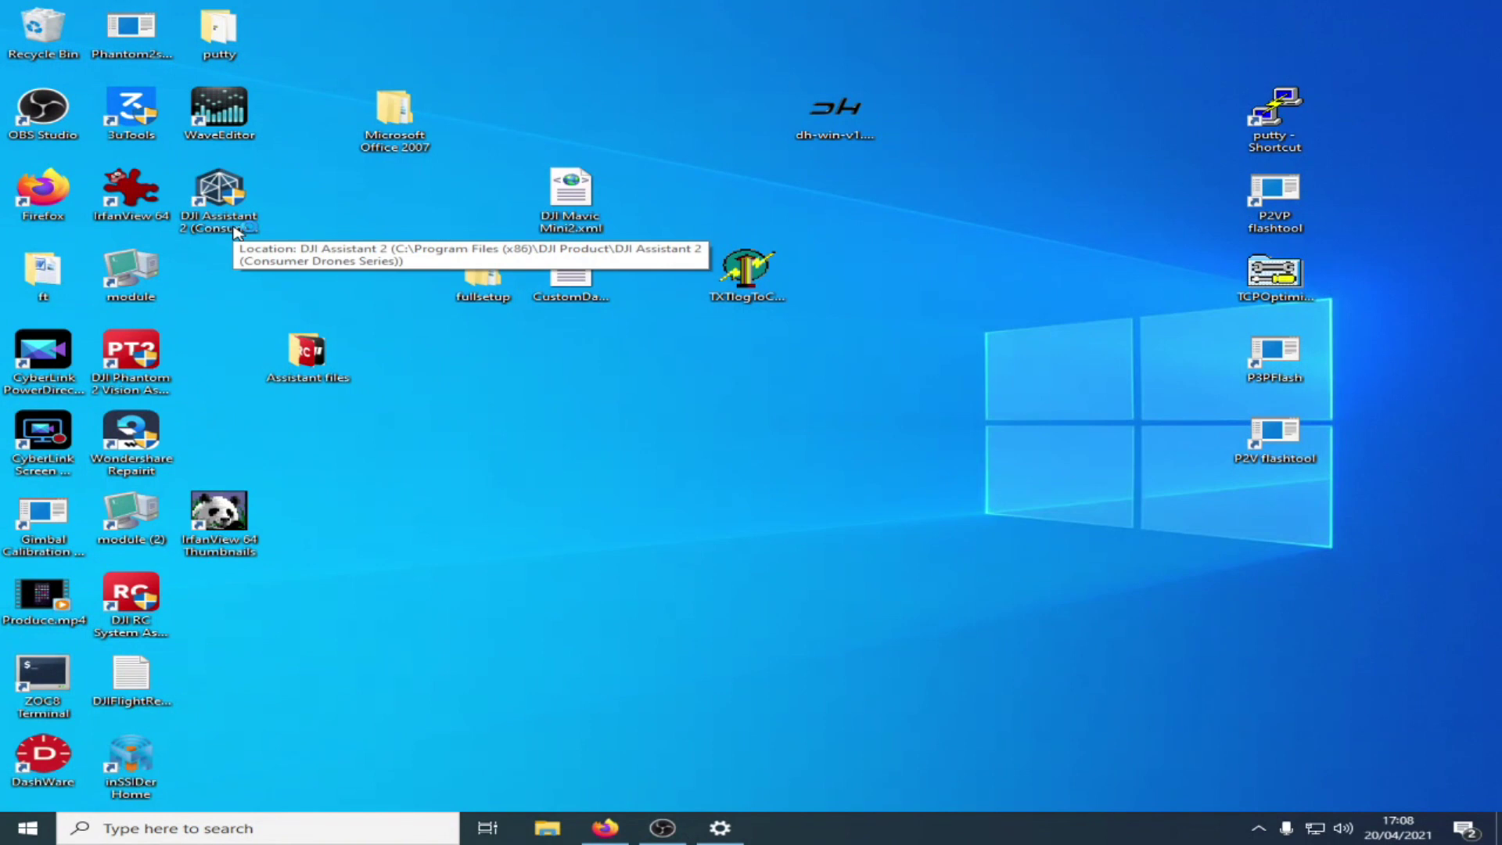
double_click(235, 229)
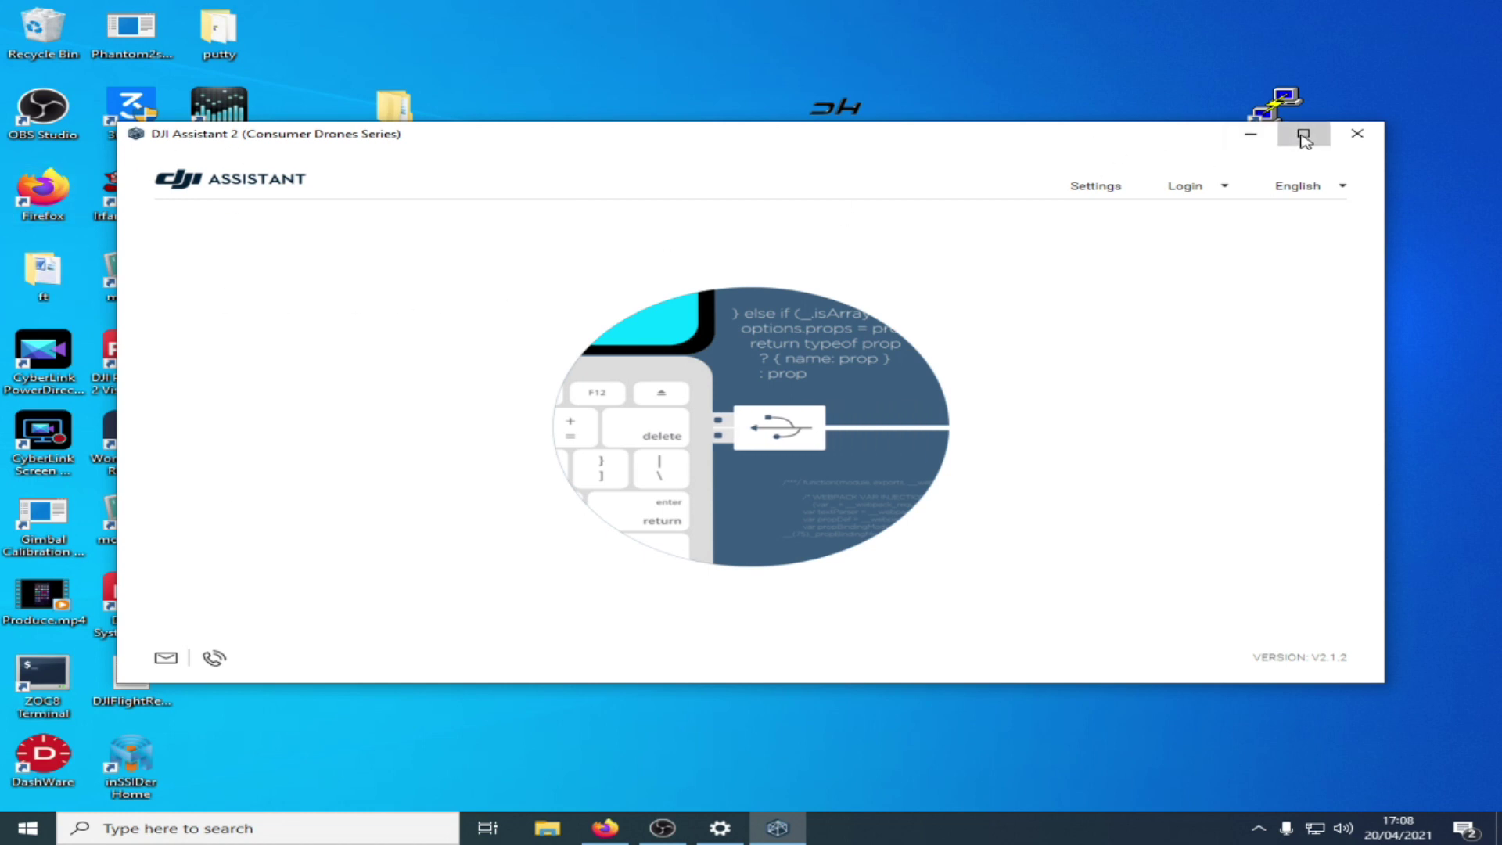
click(1303, 136)
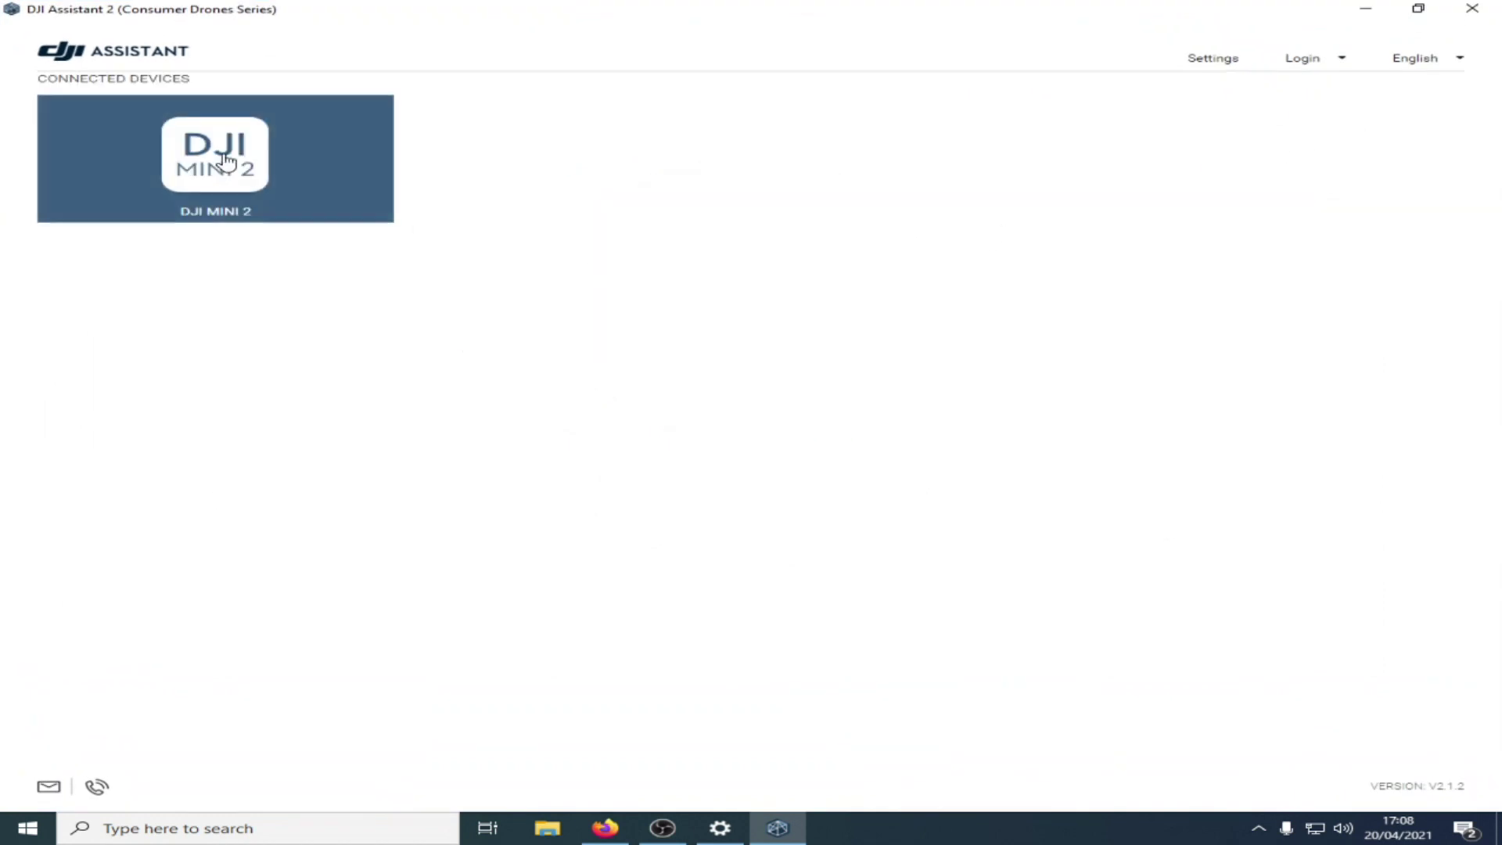
Open the DJI MINI 2 firmware list and start upgrading to V01.02.0300.
click(225, 160)
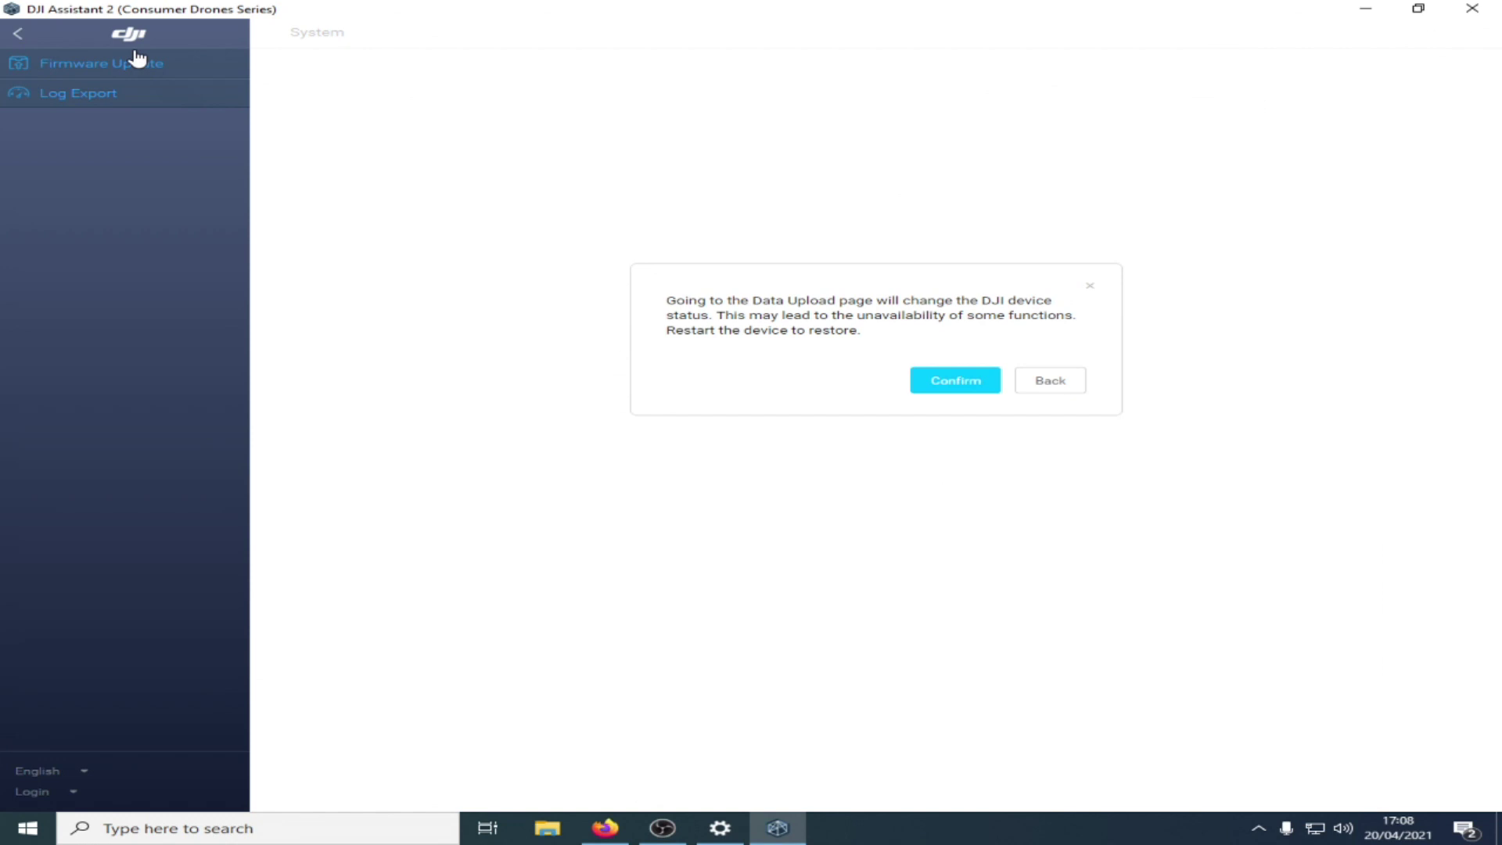
click(145, 69)
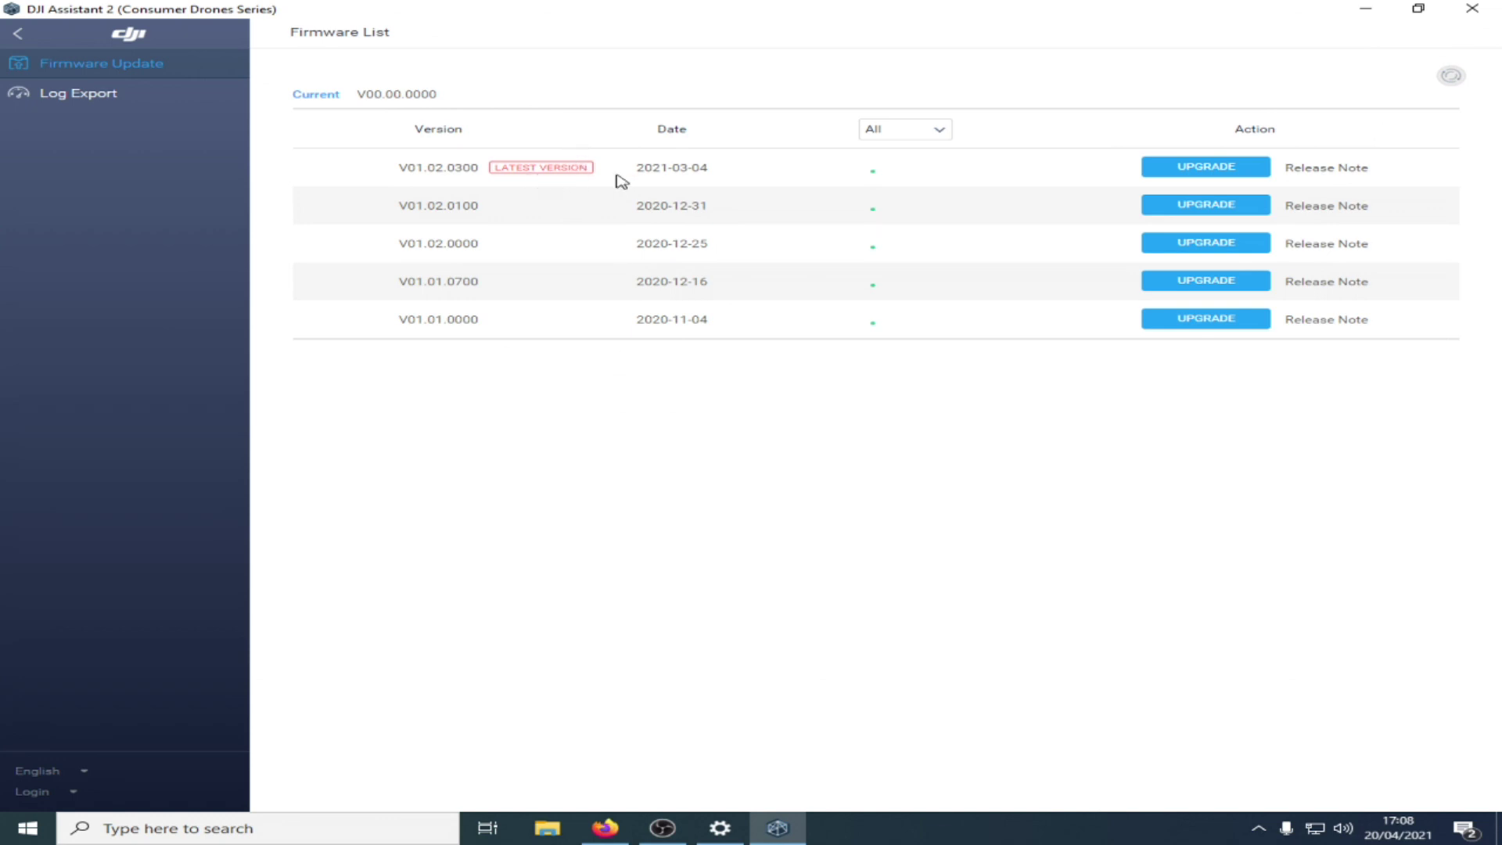
click(1214, 179)
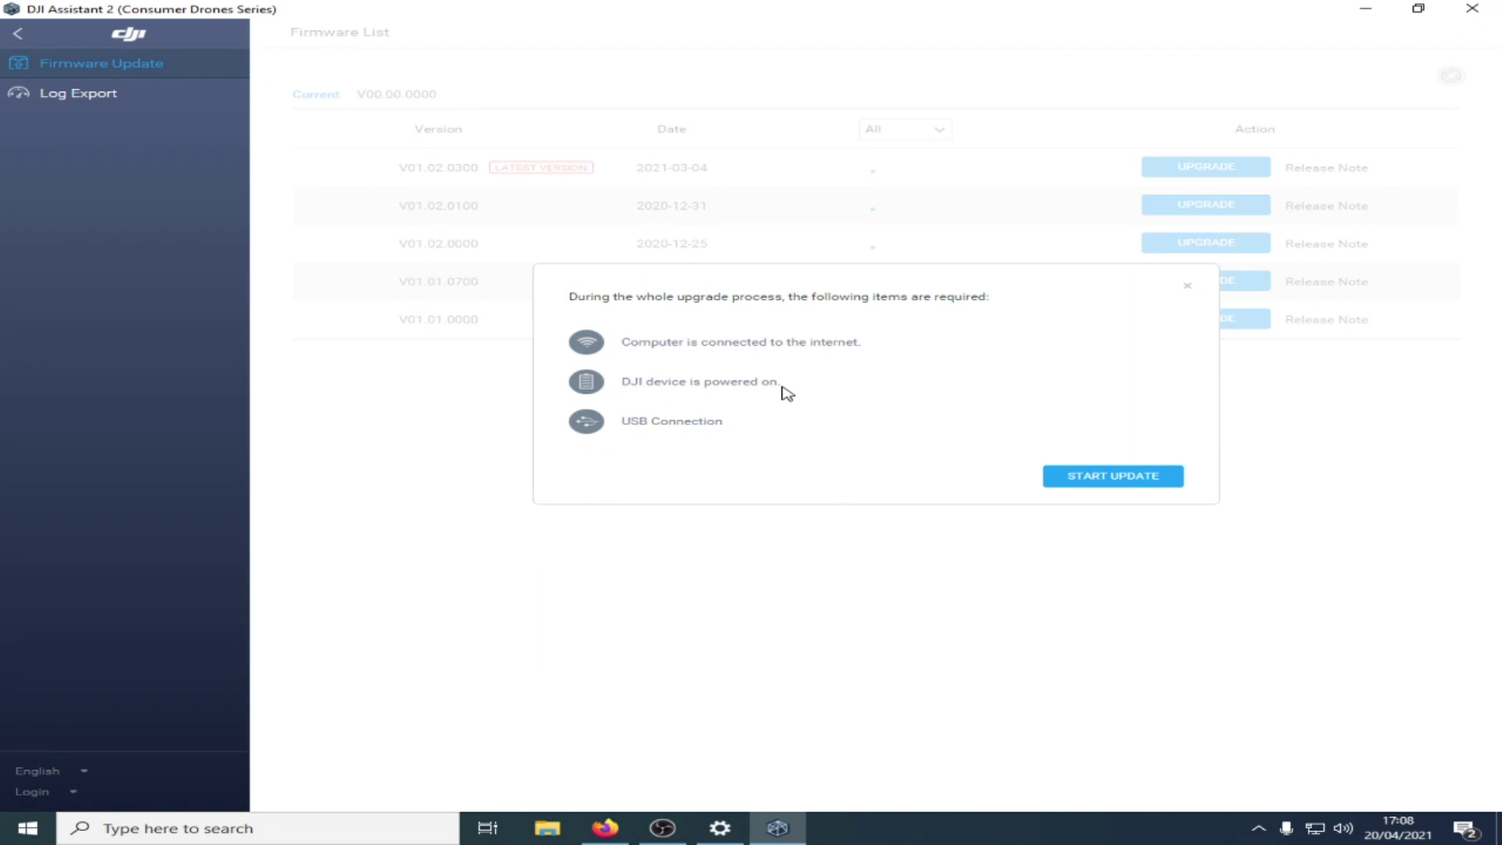
click(1132, 480)
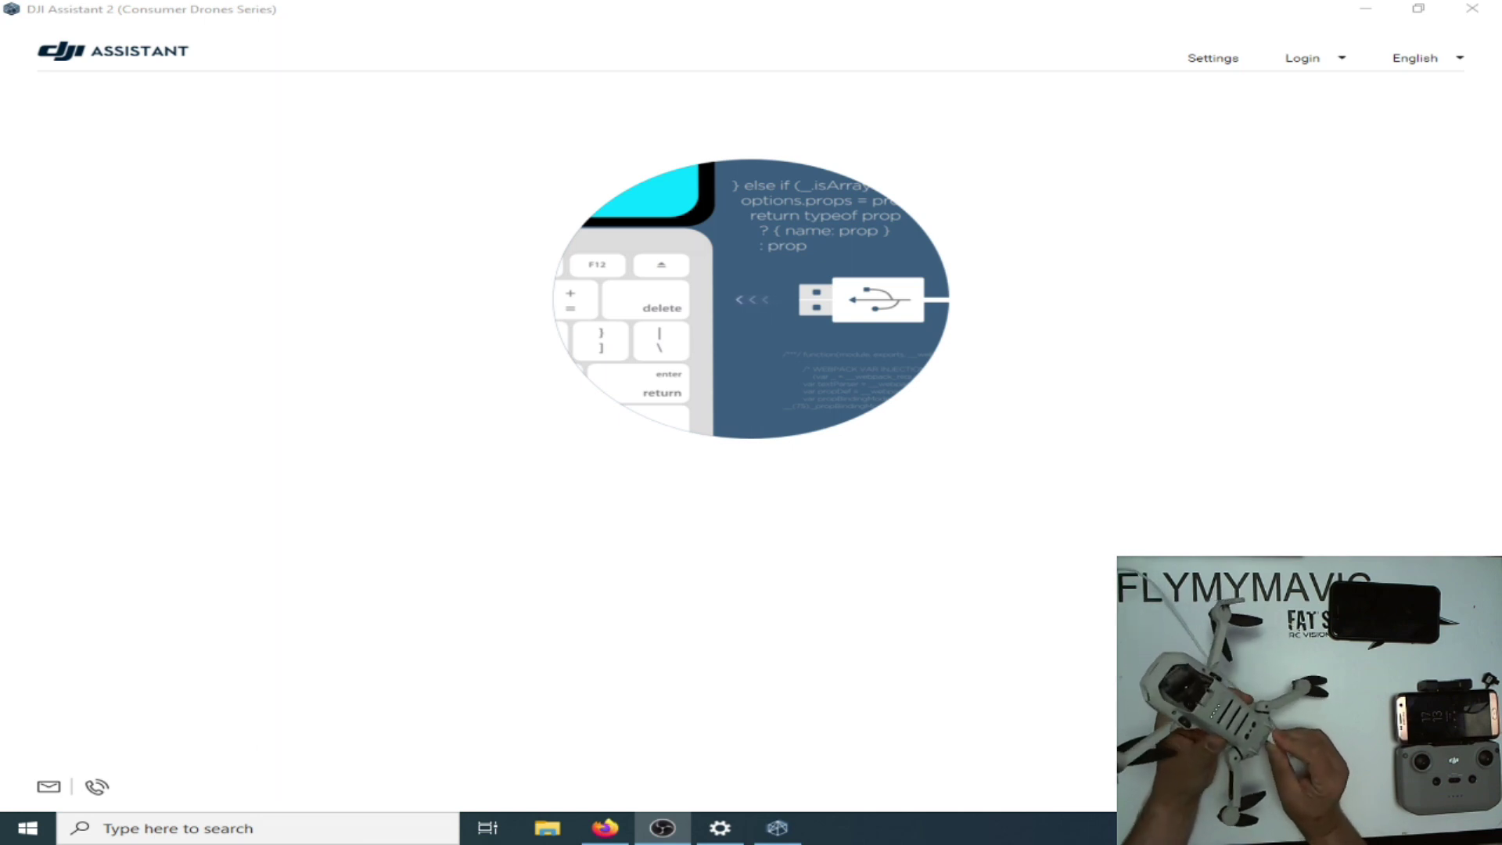
Open the reconnected DJI MINI 2's firmware list, now showing V01.02.0300 as current.
click(1307, 143)
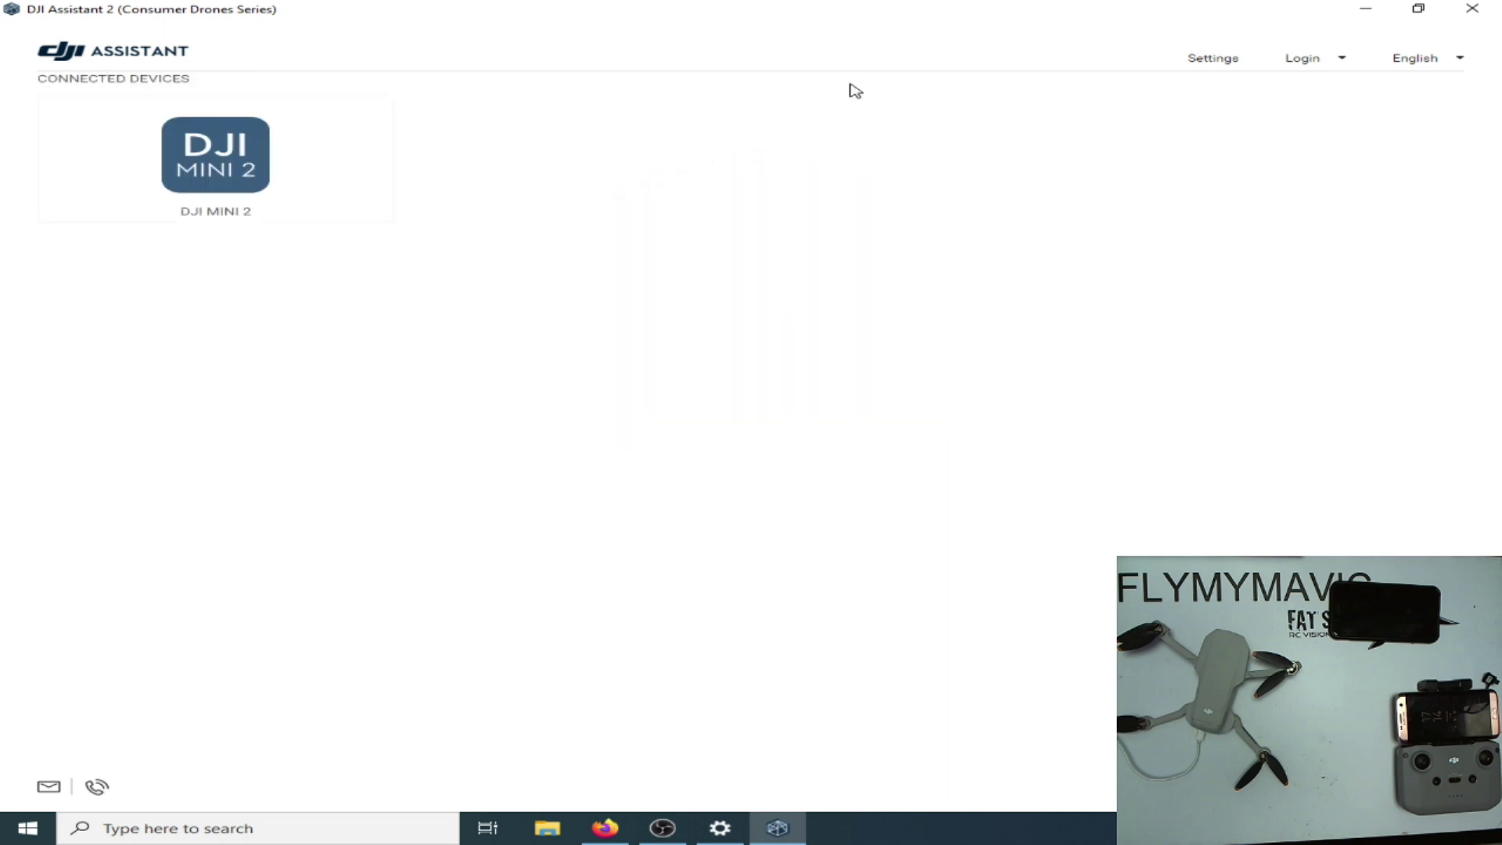
click(258, 154)
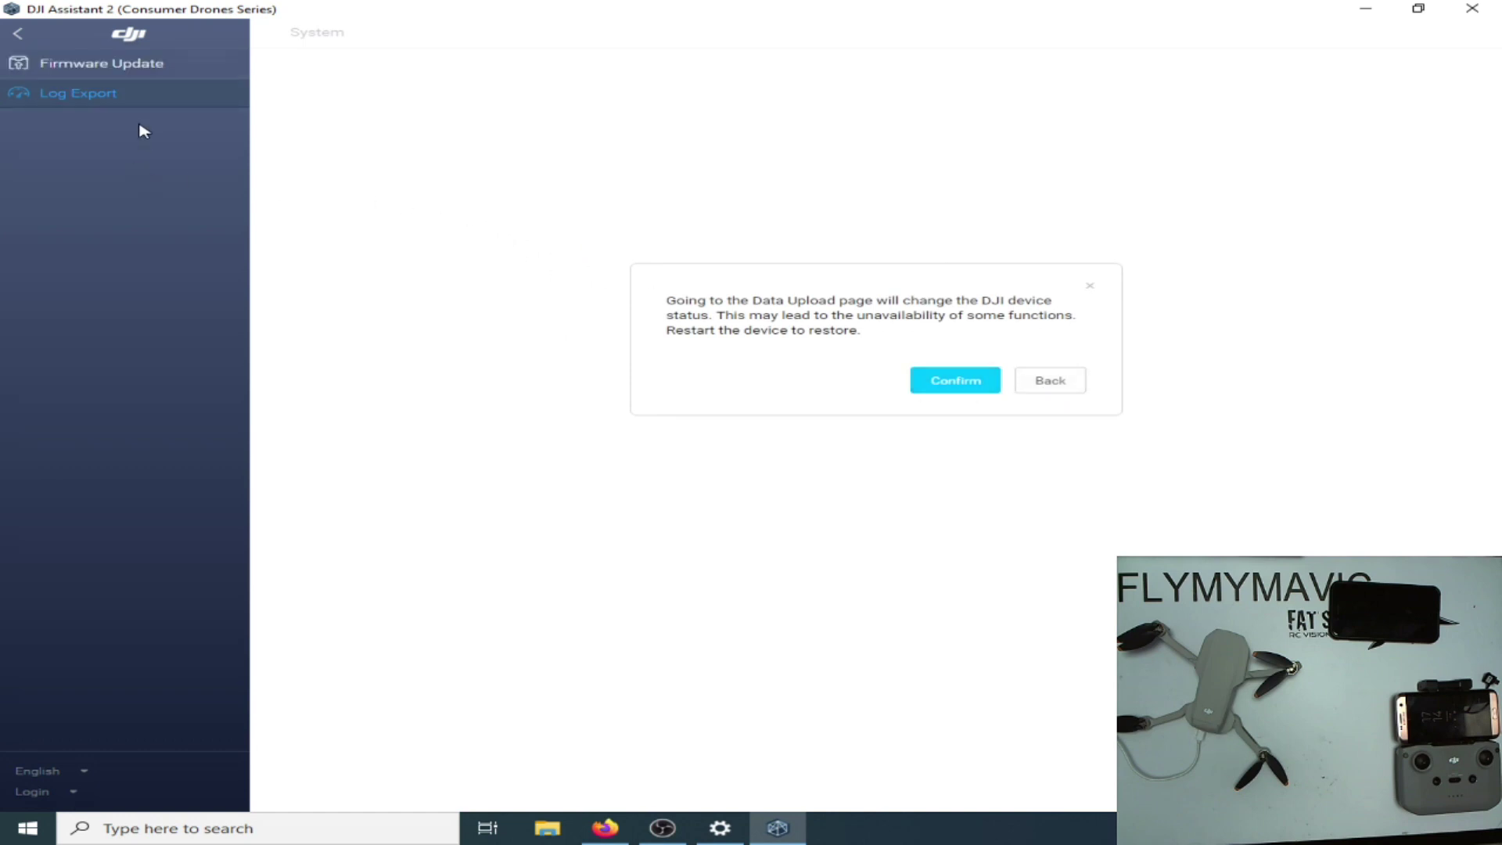
click(140, 64)
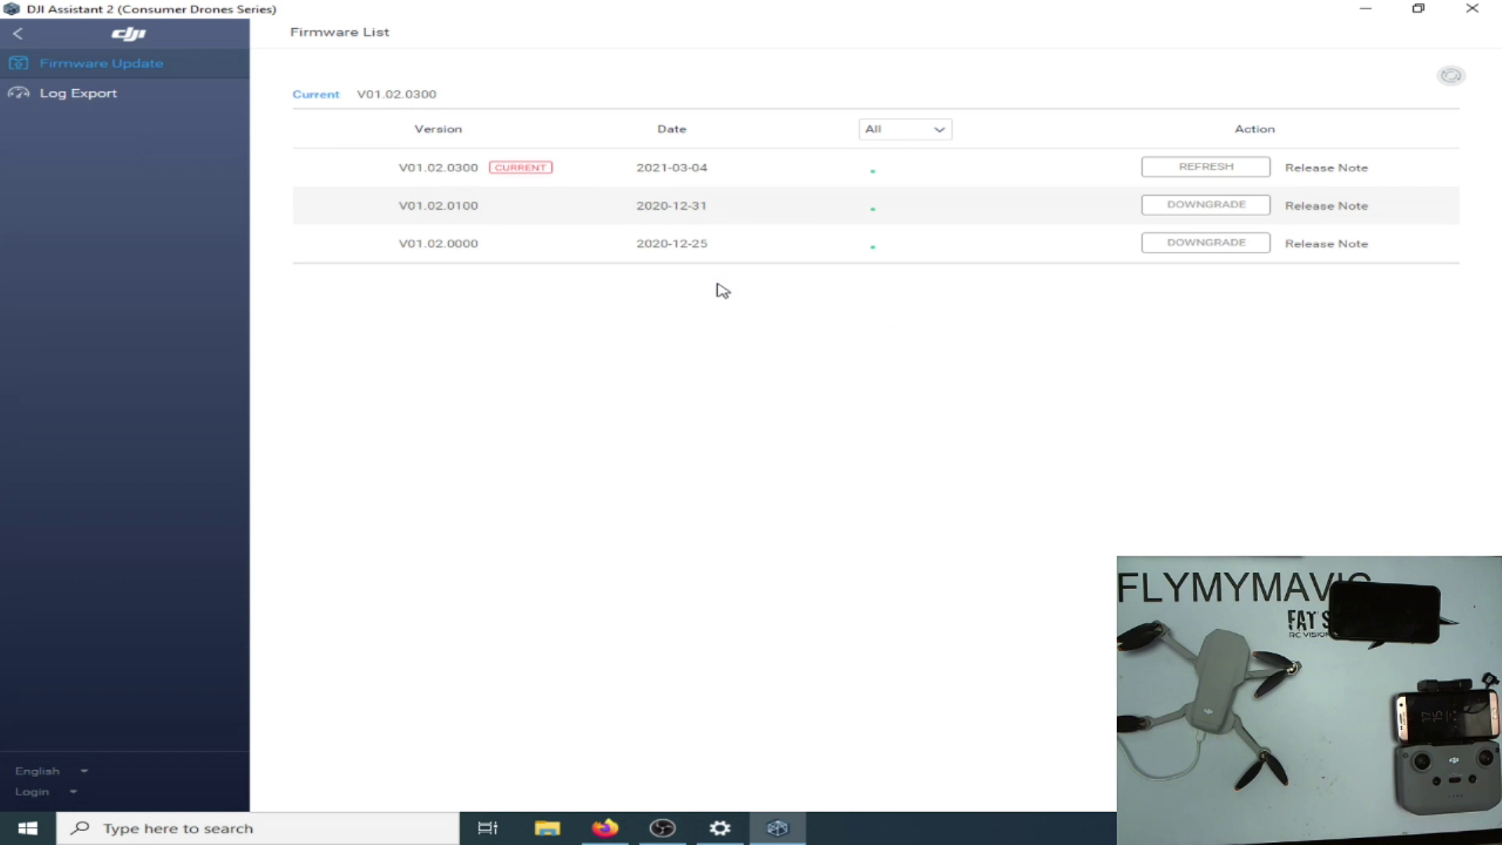
Close DJI Assistant 2 and confirm Yes at the Quit Now? prompt.
click(1474, 11)
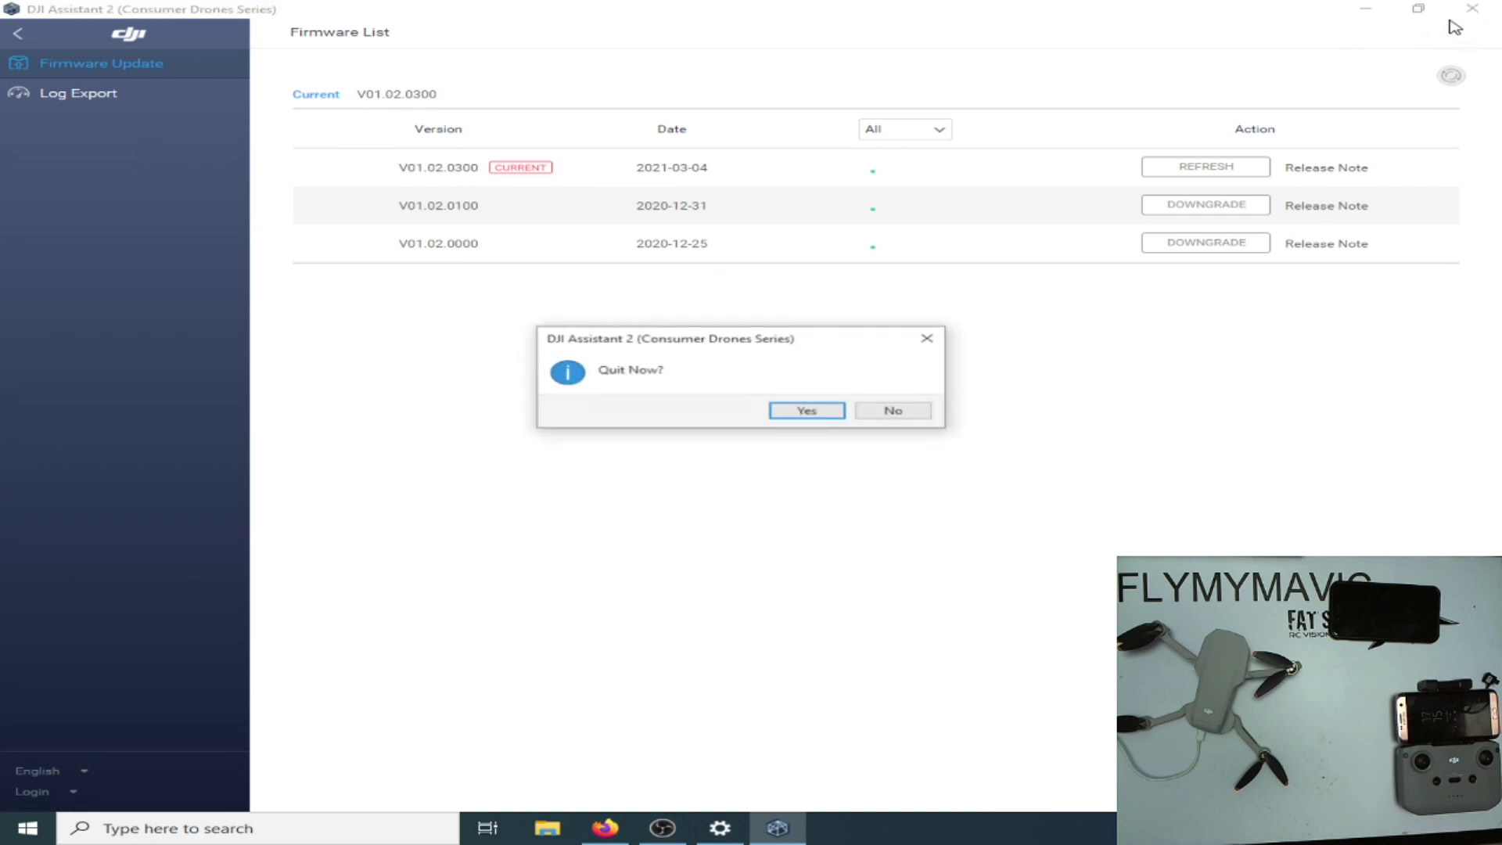
click(841, 409)
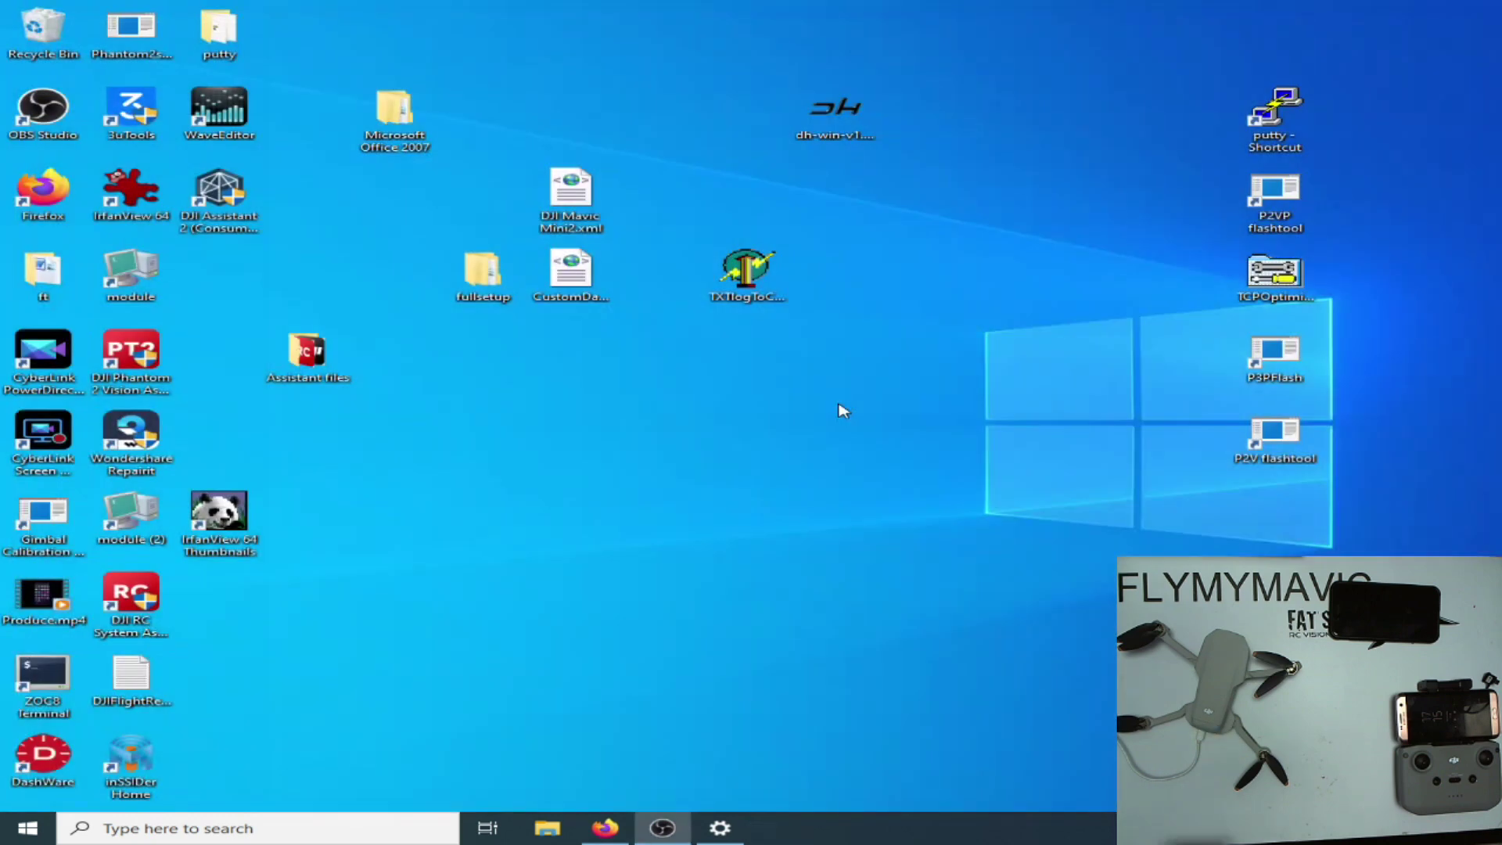